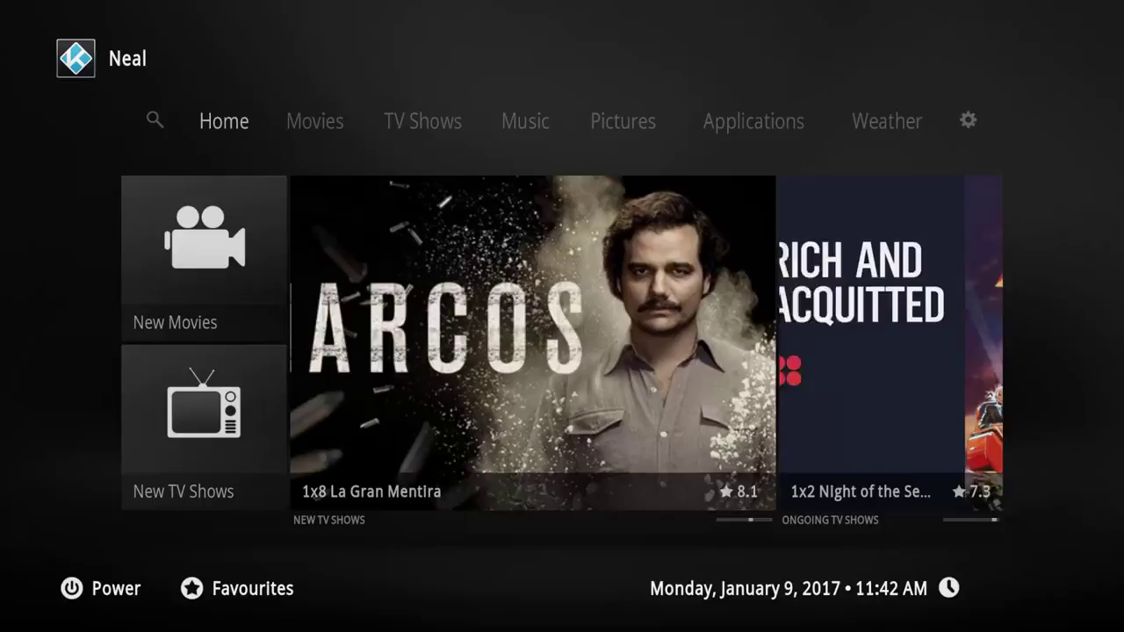
- Go from Home through TV Shows into the Videos > Playlists folder
{"action": "key", "text": "Up"}
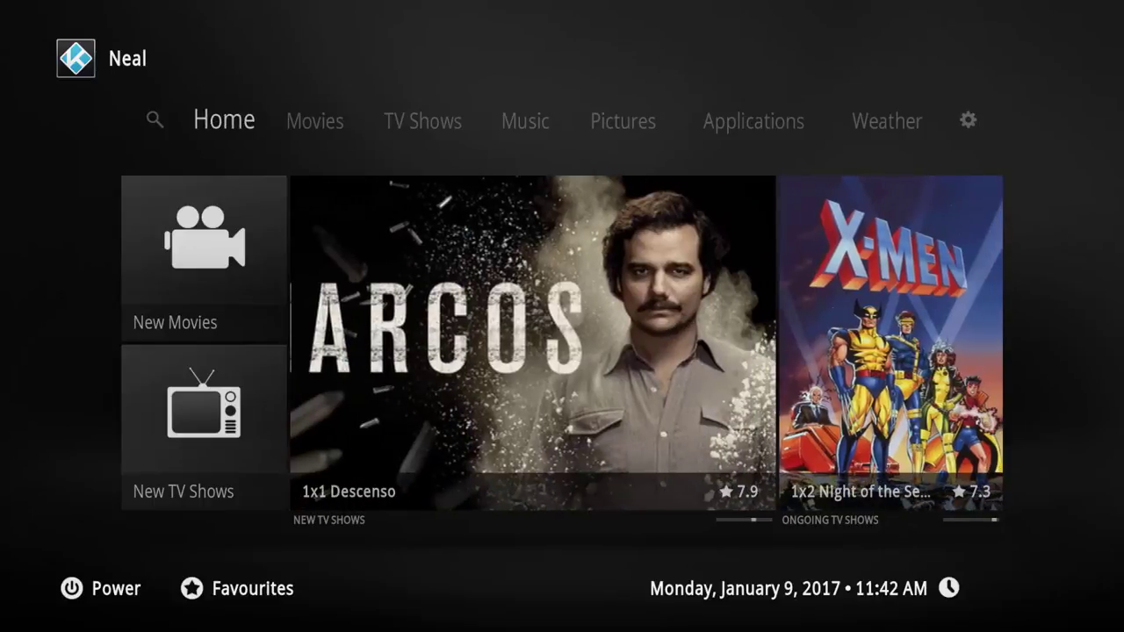
{"action": "key", "text": "Right"}
{"action": "key", "text": "Right"}
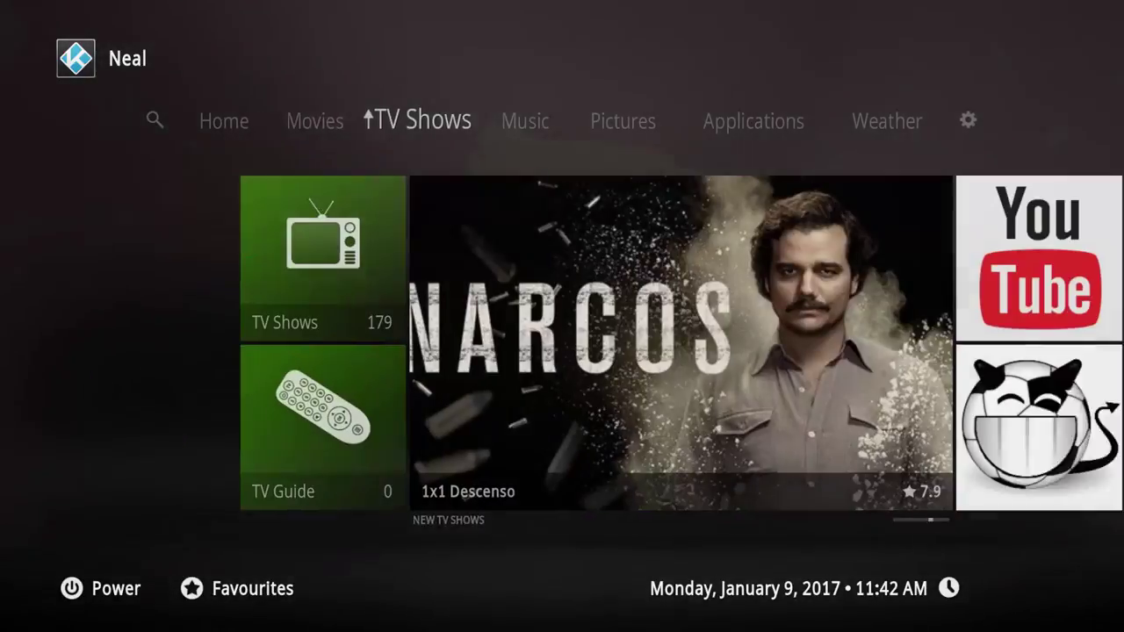
{"action": "key", "text": "Up"}
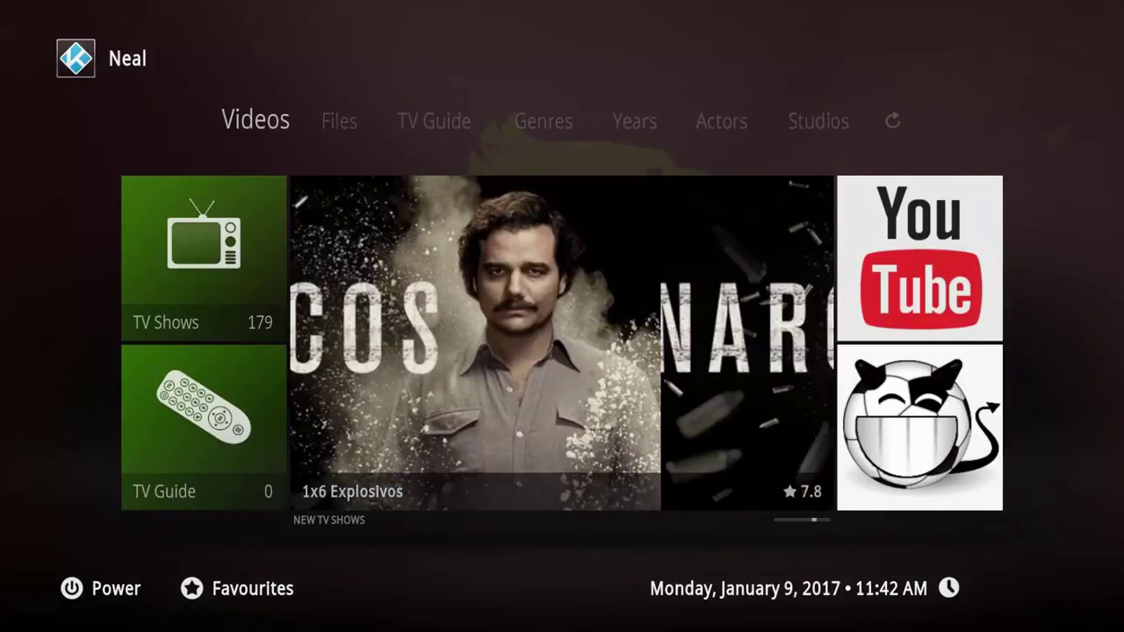
{"action": "key", "text": "Return"}
{"action": "key", "text": "Up"}
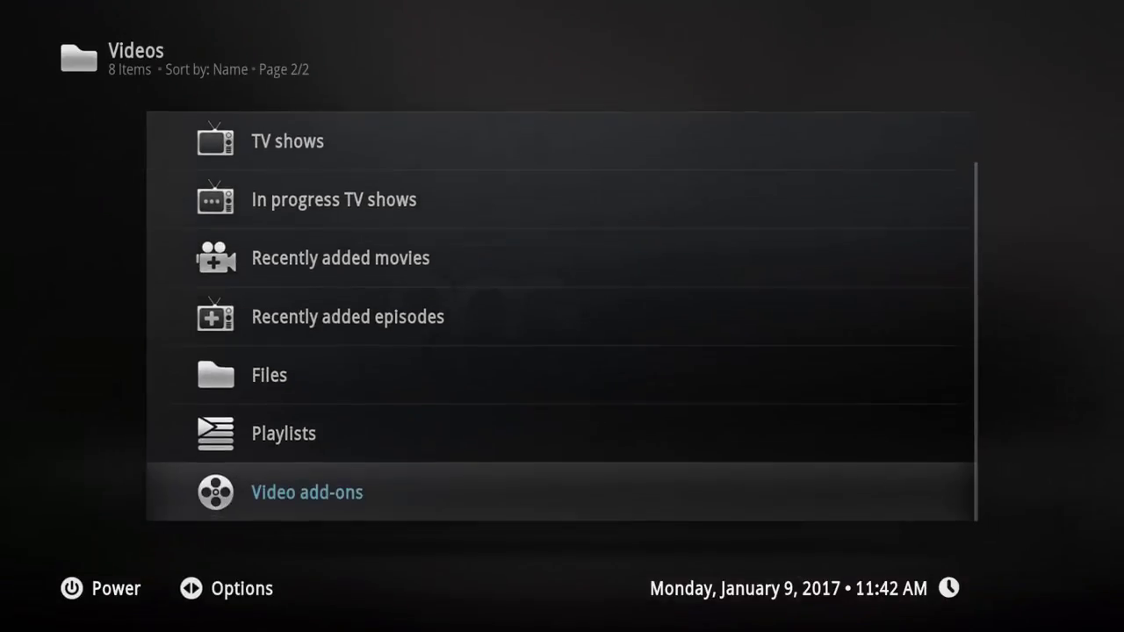
{"action": "key", "text": "Up"}
{"action": "key", "text": "Return"}
- Open the New Cartoons playlist and scroll its episodes down to Steven's Dream and back to '..'
{"action": "key", "text": "Down"}
{"action": "key", "text": "Down"}
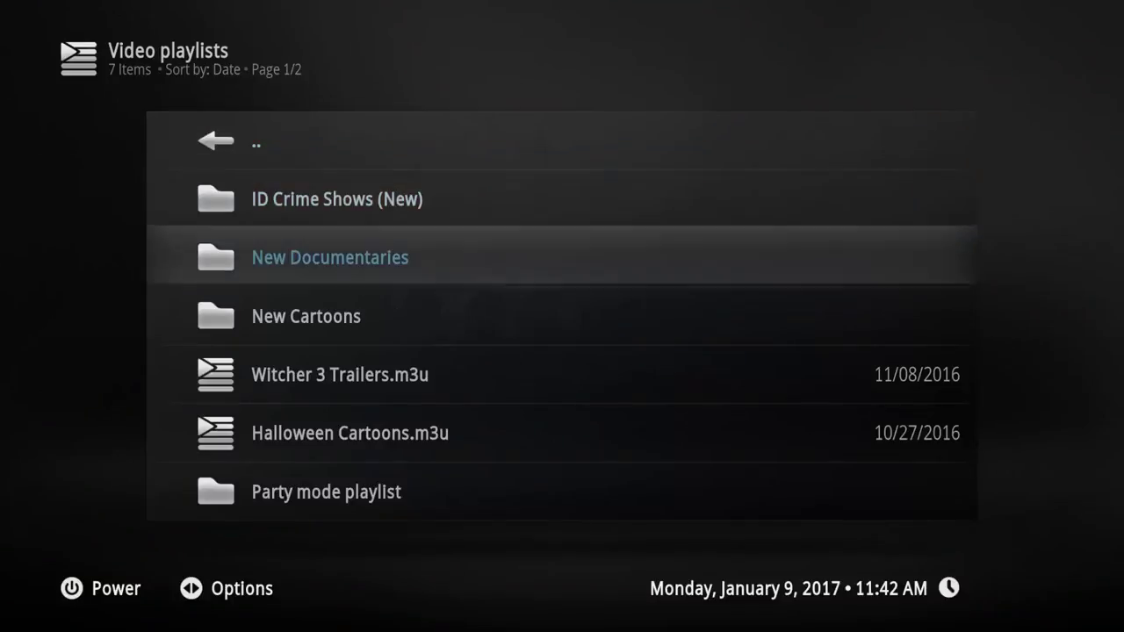
{"action": "key", "text": "Down"}
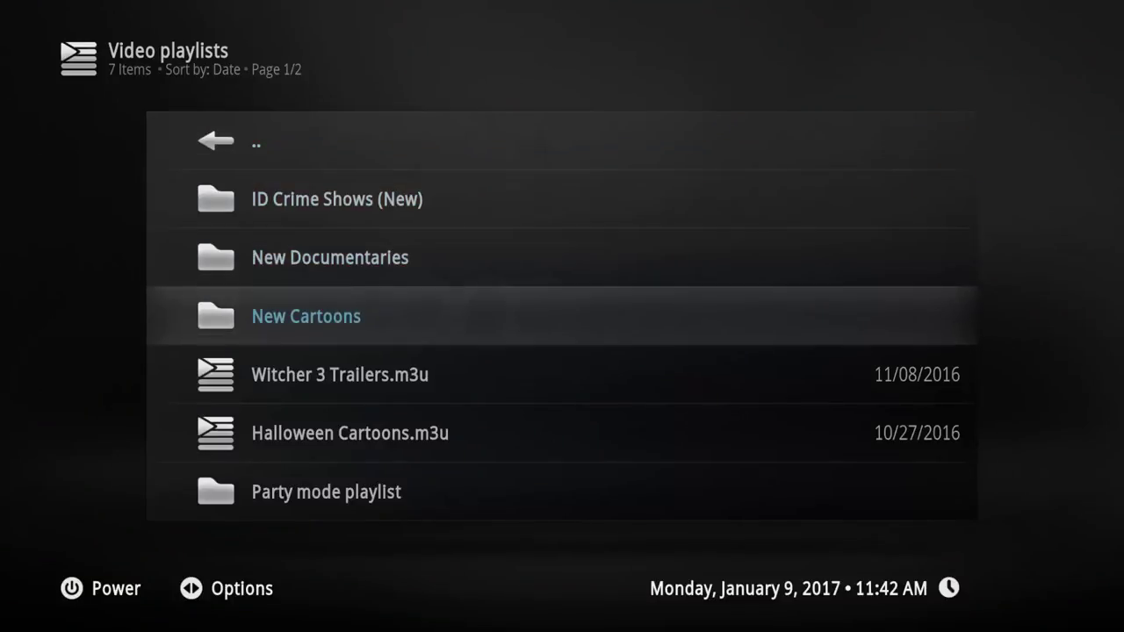
{"action": "key", "text": "Return"}
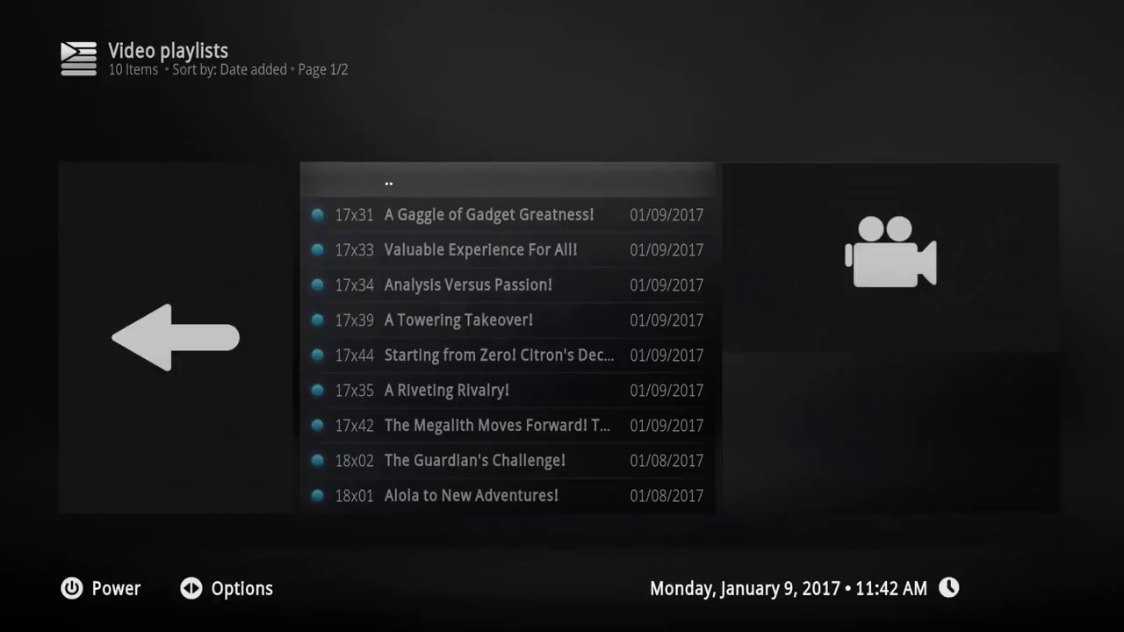
{"action": "key", "text": "Down"}
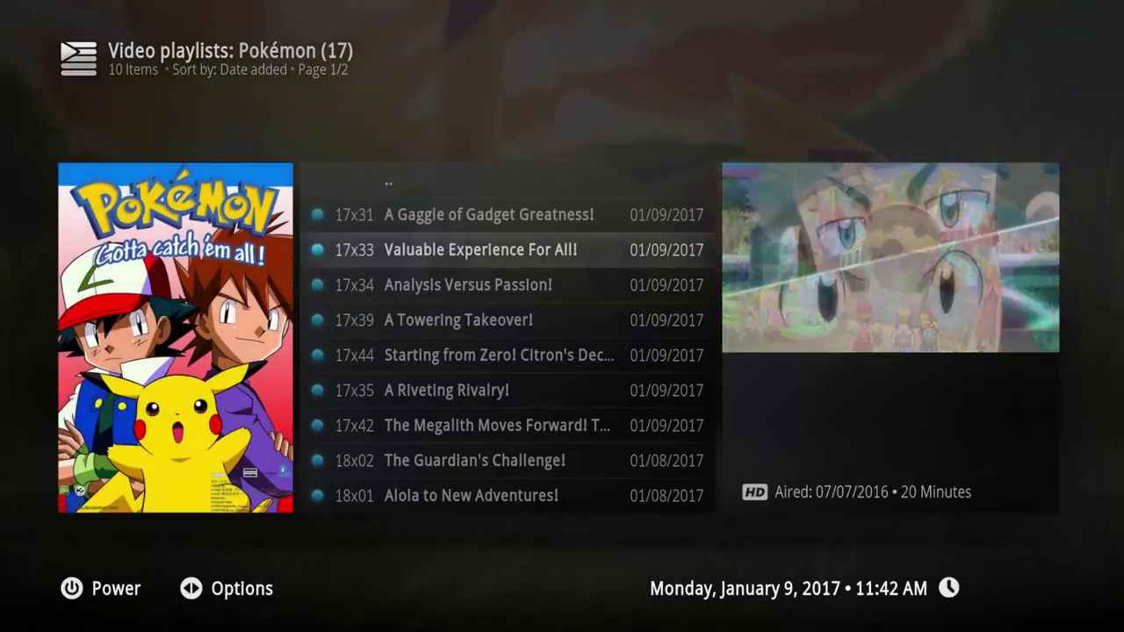
{"action": "key", "text": "Down"}
{"action": "key", "text": "Down"}
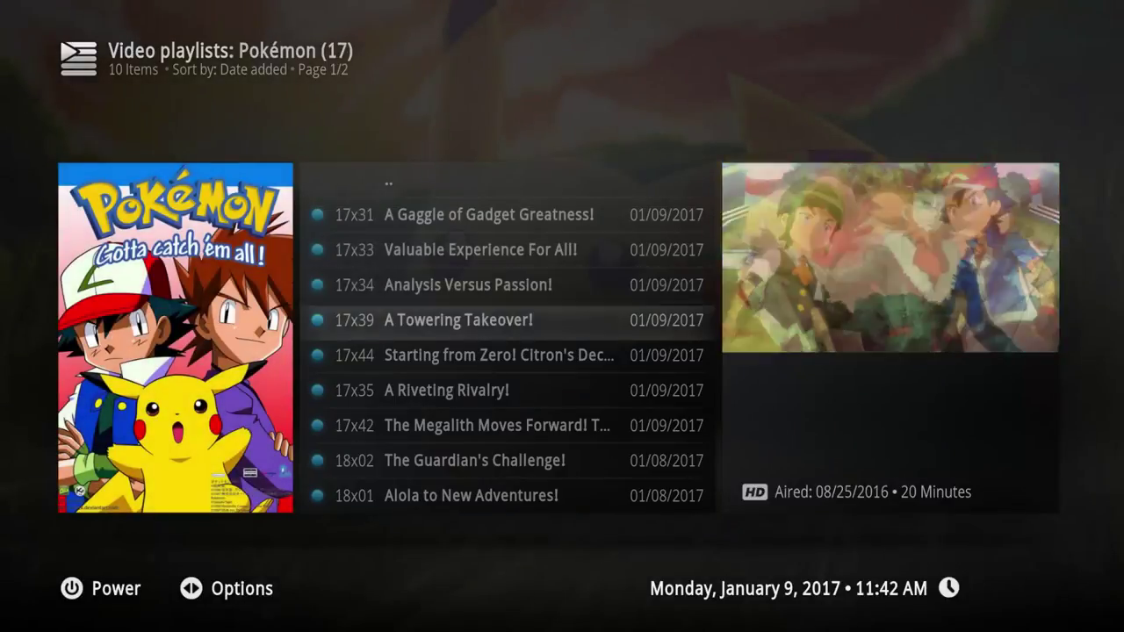
{"action": "key", "text": "Down"}
{"action": "key", "text": "Down"}
{"action": "key", "text": "Down"}
{"action": "key", "text": "Down"}
{"action": "key", "text": "Down"}
{"action": "key", "text": "Down"}
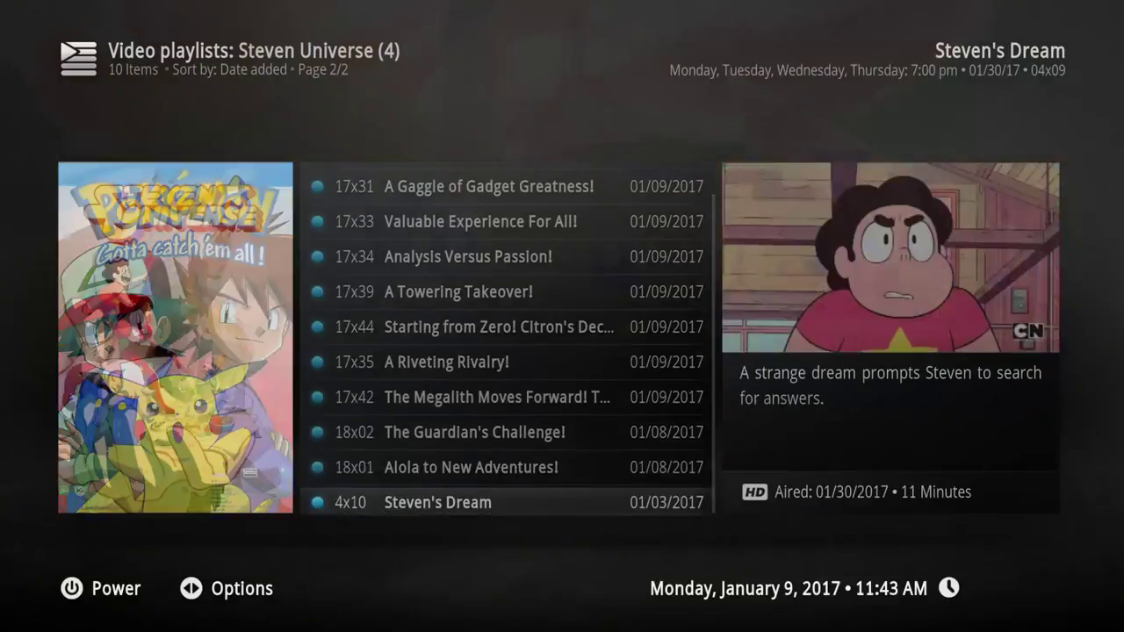
{"action": "key", "text": "Down"}
{"action": "key", "text": "Up"}
{"action": "key", "text": "Down"}
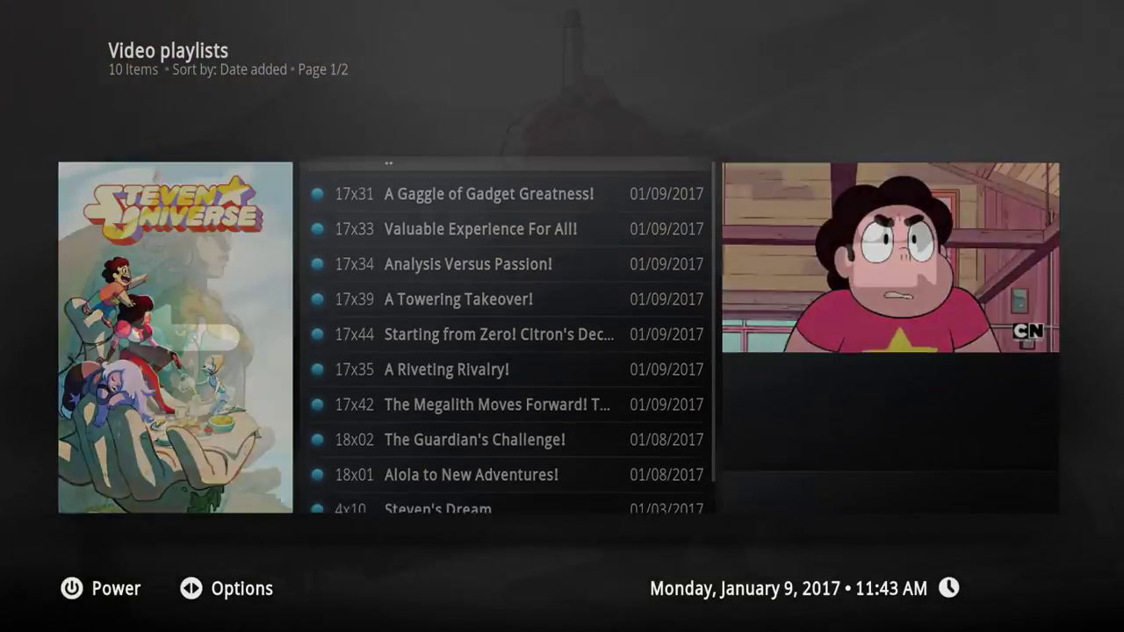
{"action": "key", "text": "Up"}
{"action": "key", "text": "Down"}
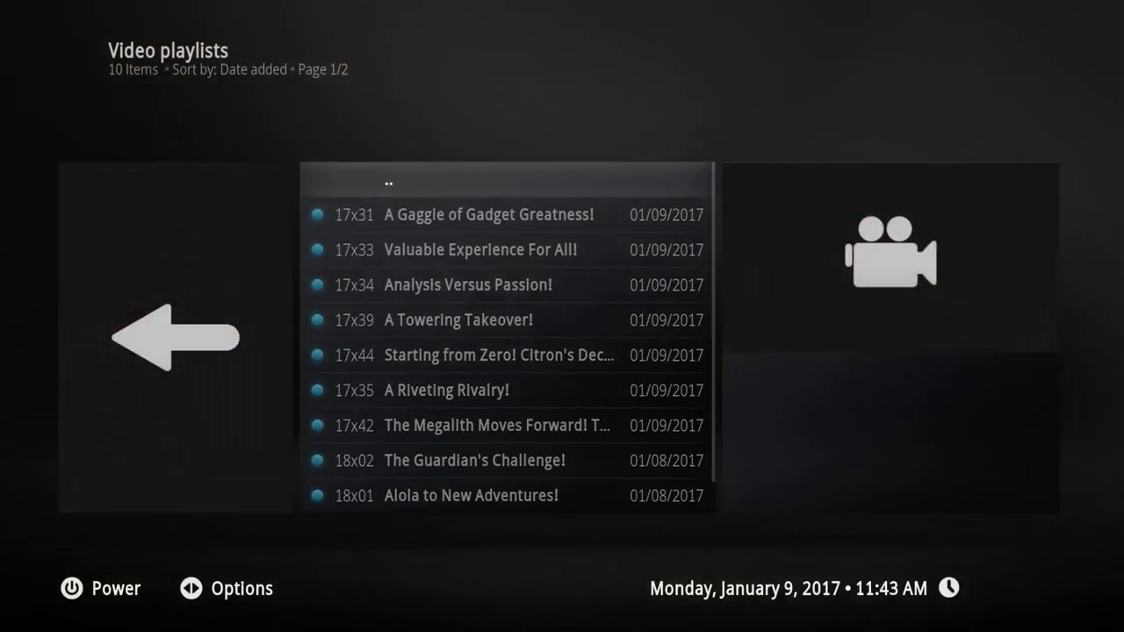
{"action": "key", "text": "Return"}
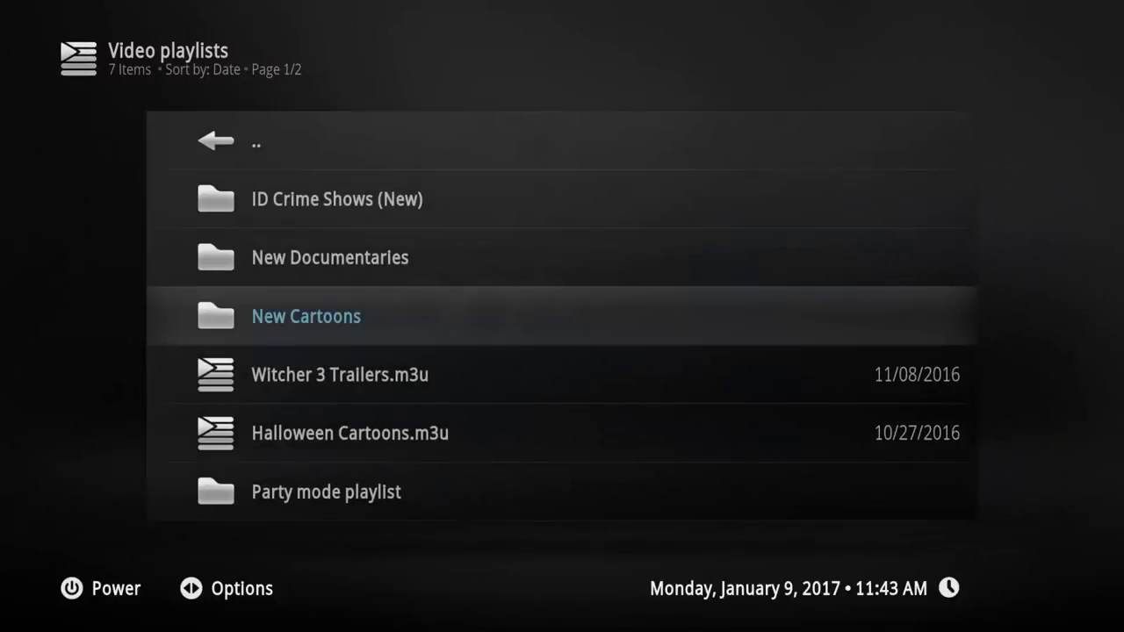
{"action": "key", "text": "c"}
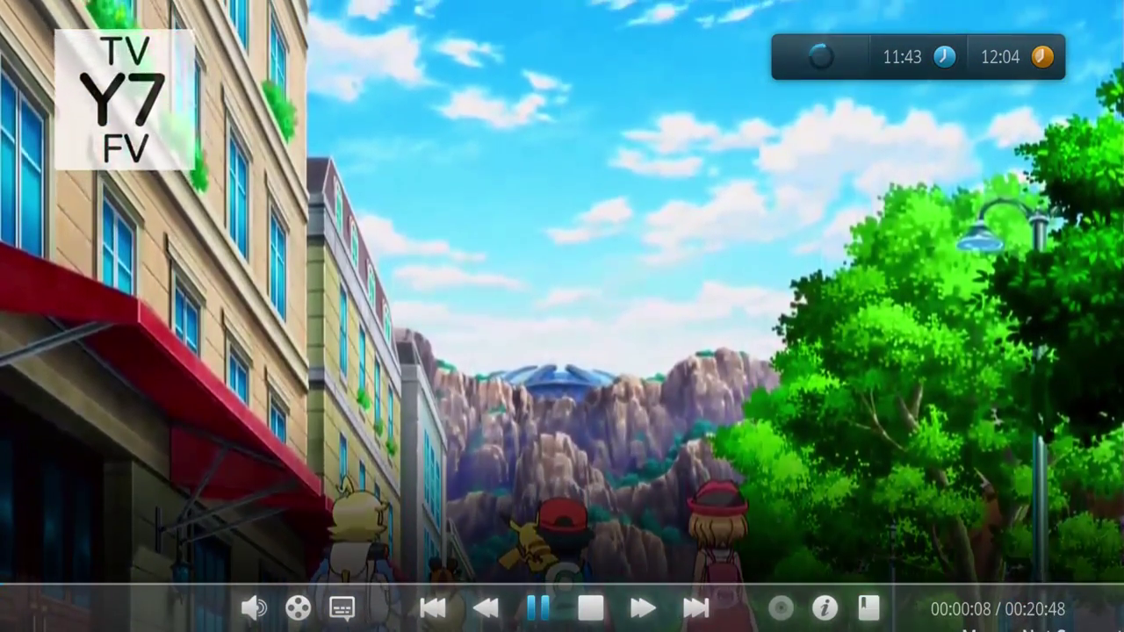
{"action": "key", "text": "Right"}
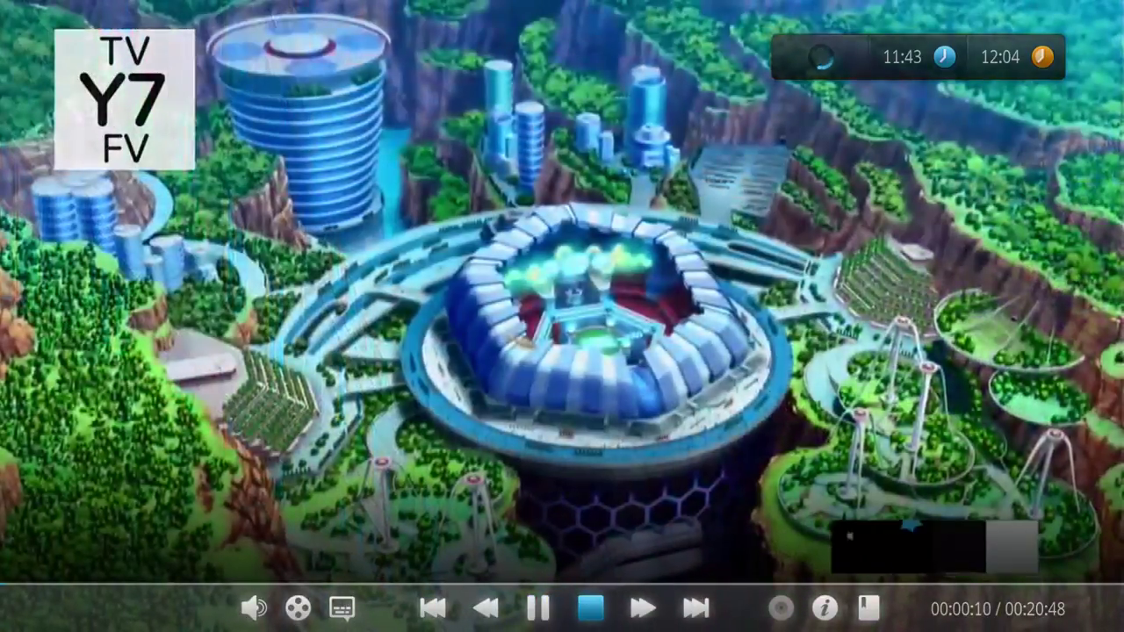
{"action": "key", "text": "Return"}
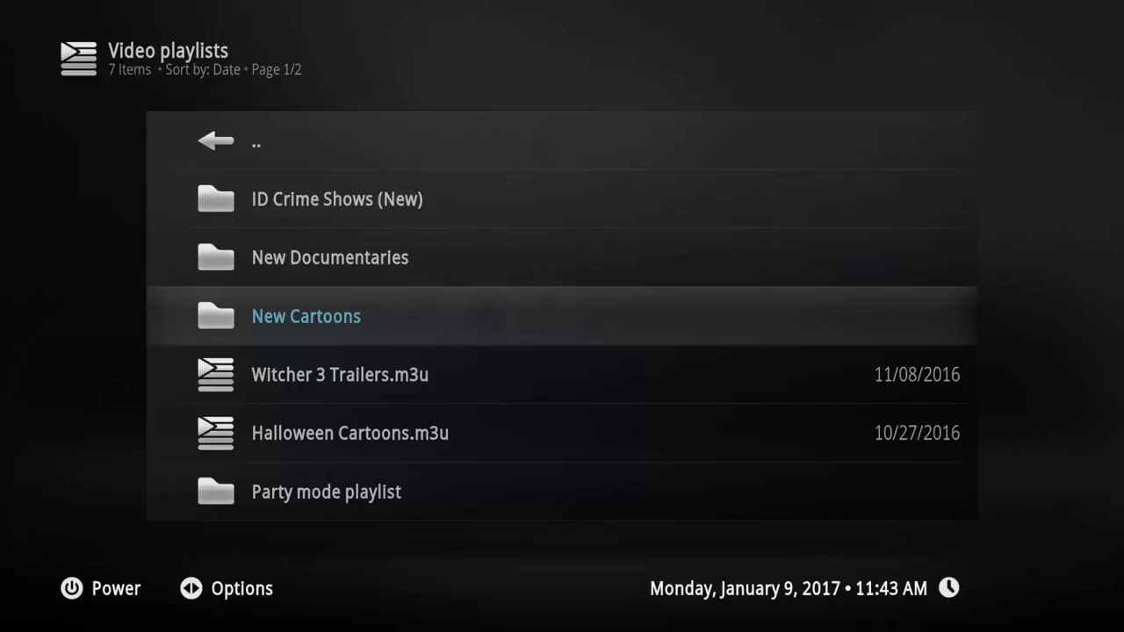
{"action": "key", "text": "Up"}
{"action": "key", "text": "Up"}
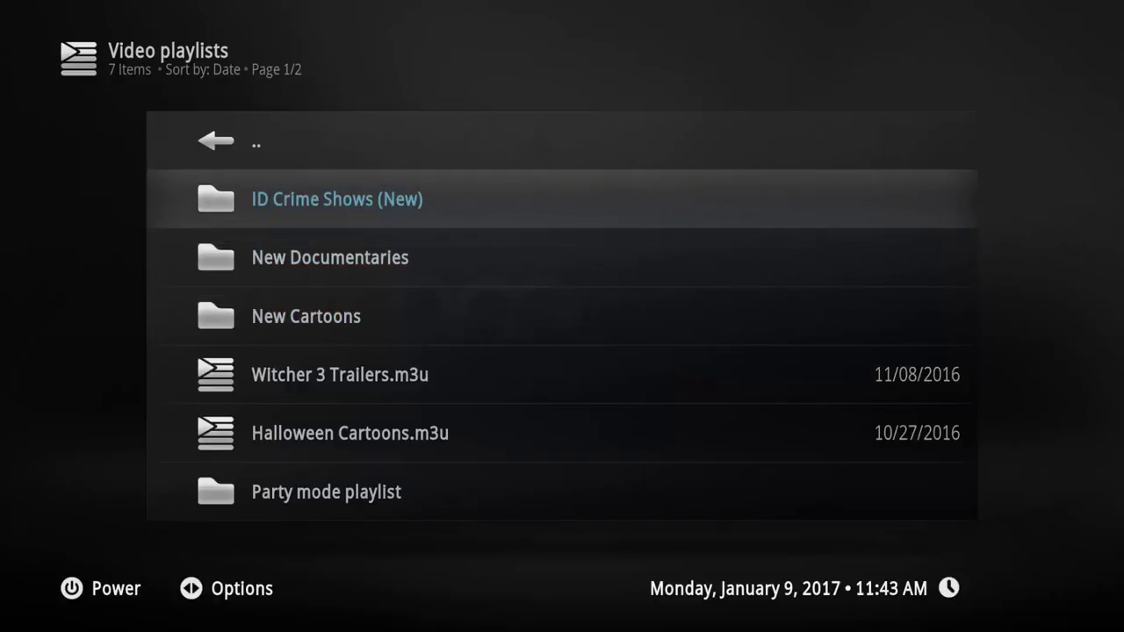
{"action": "key", "text": "Return"}
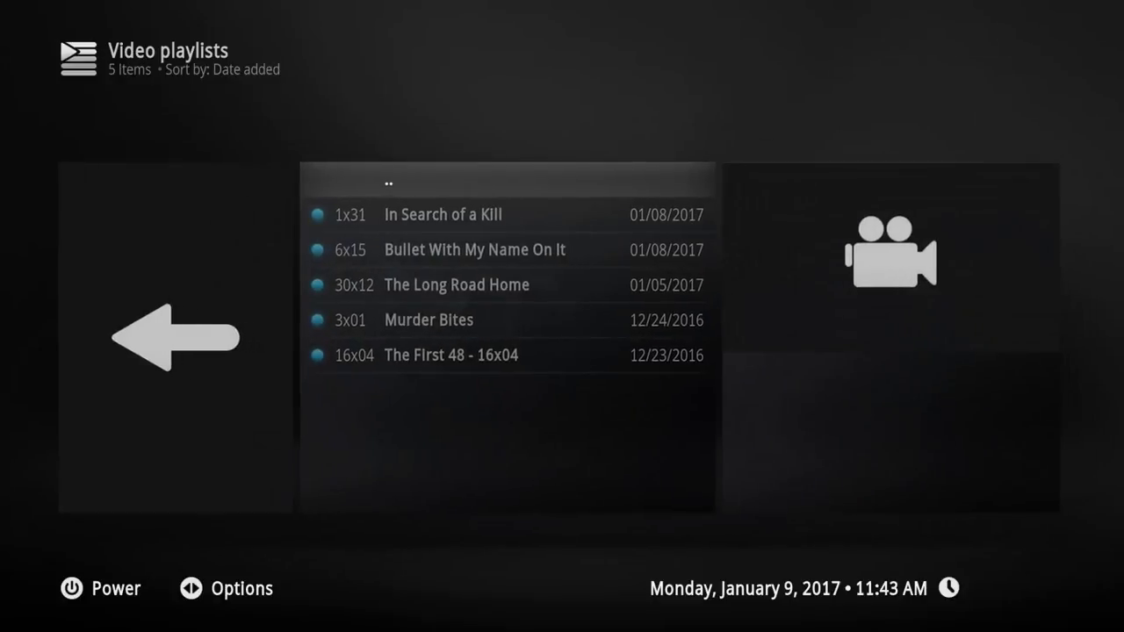
{"action": "key", "text": "Down"}
{"action": "key", "text": "Down"}
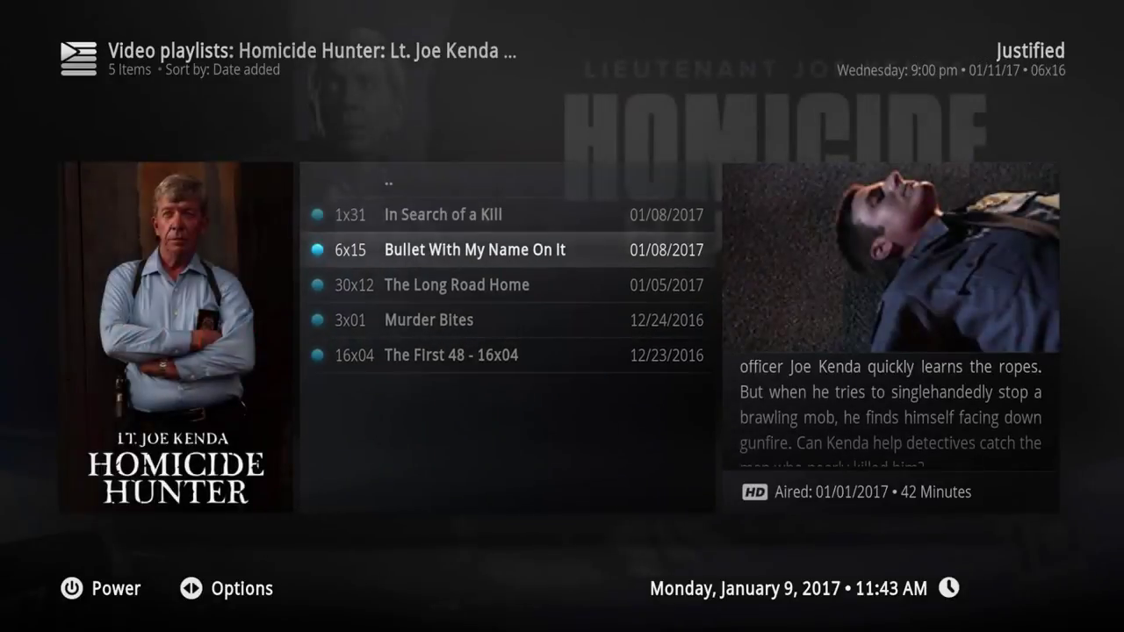
{"action": "key", "text": "Down"}
{"action": "key", "text": "Down"}
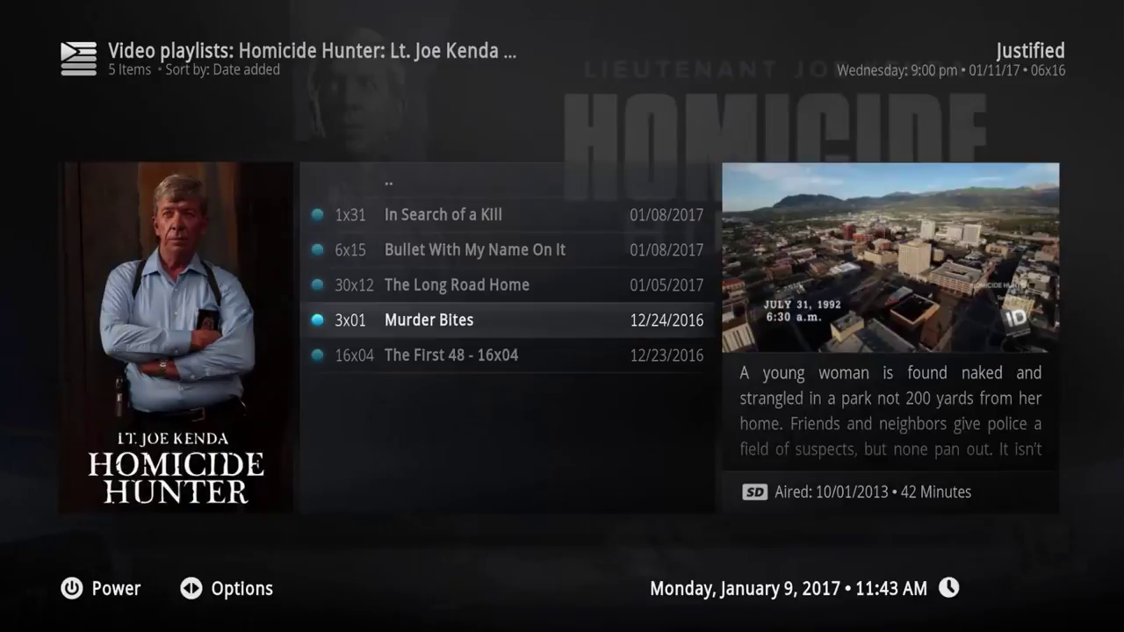
{"action": "key", "text": "Up"}
{"action": "key", "text": "Up"}
{"action": "key", "text": "Up"}
{"action": "key", "text": "Up"}
{"action": "key", "text": "Up"}
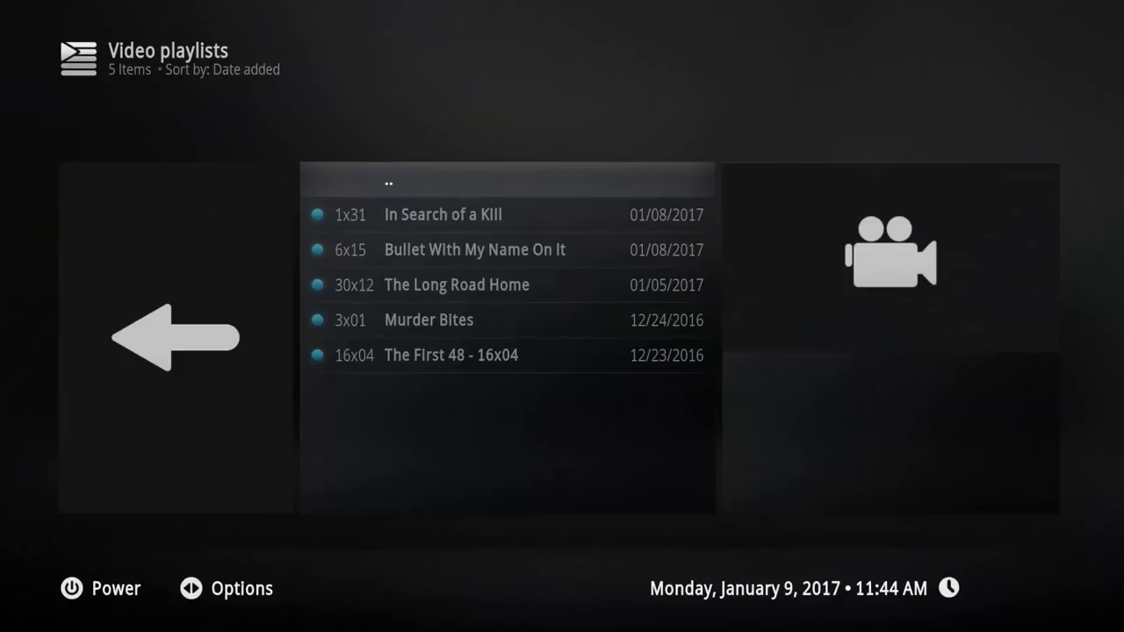
{"action": "key", "text": "Return"}
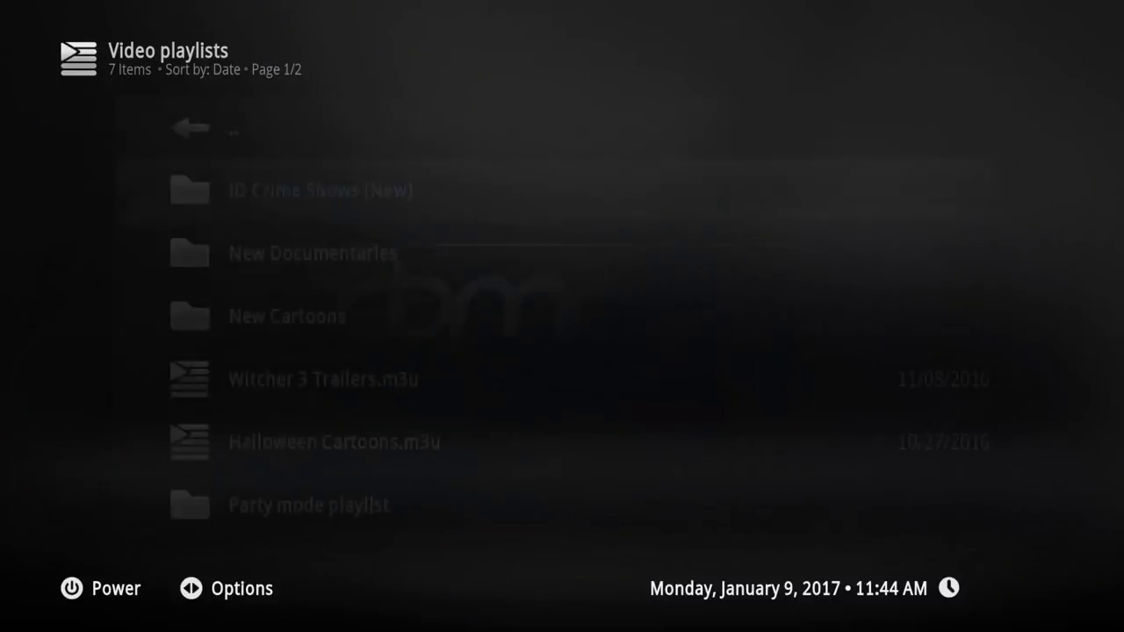
{"action": "key", "text": "Down"}
{"action": "key", "text": "Up"}
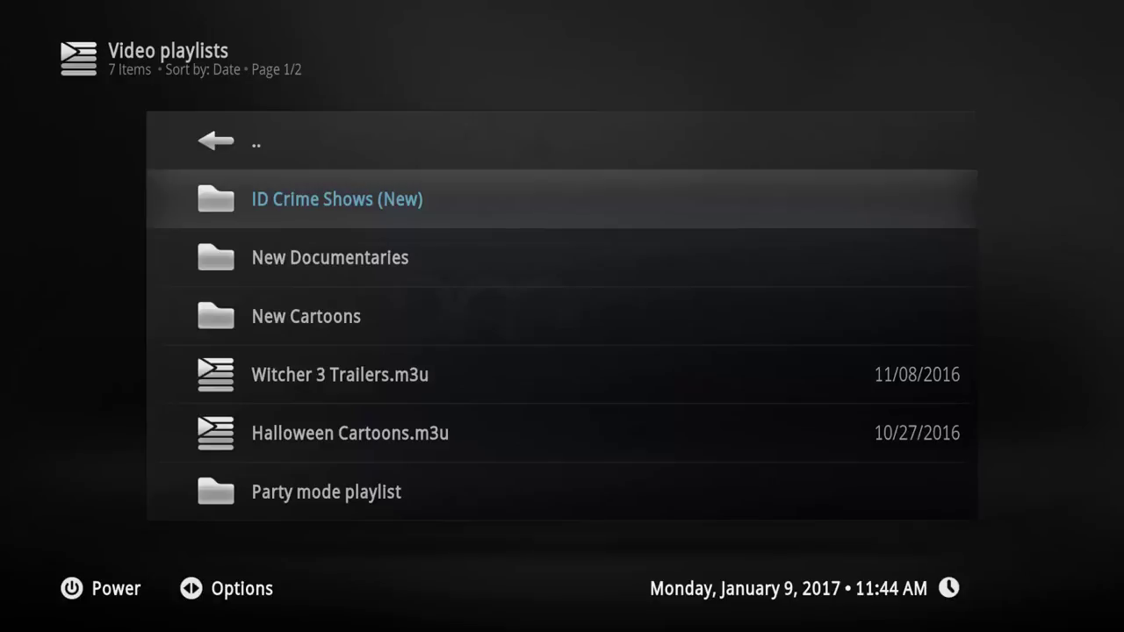
{"action": "key", "text": "Down"}
{"action": "key", "text": "Up"}
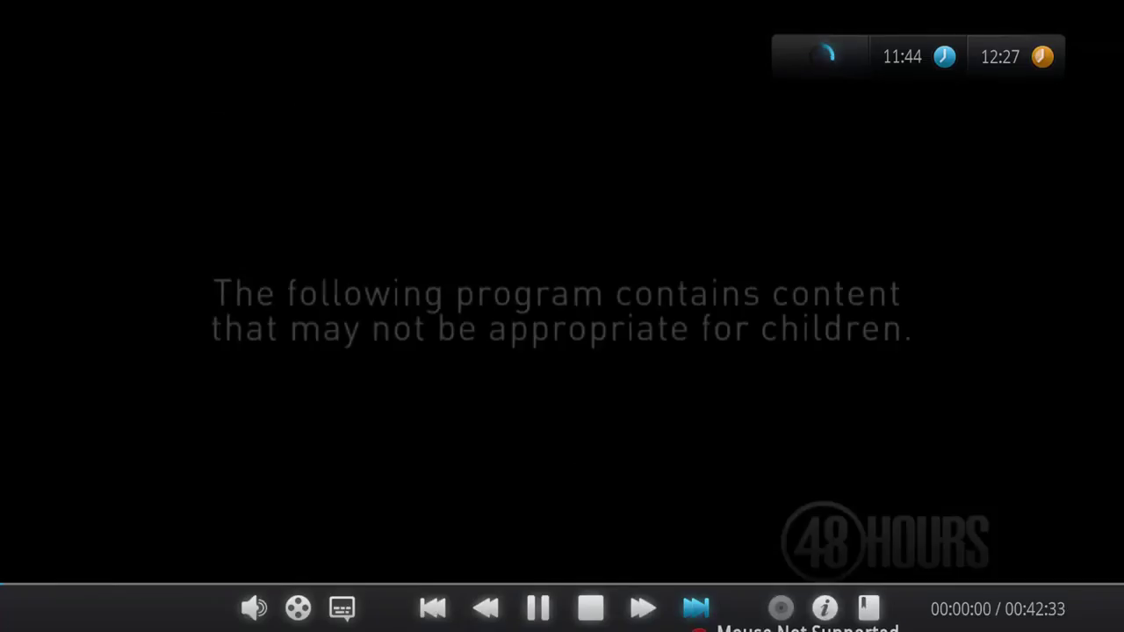
{"action": "left_click", "coordinate": [590, 610]}
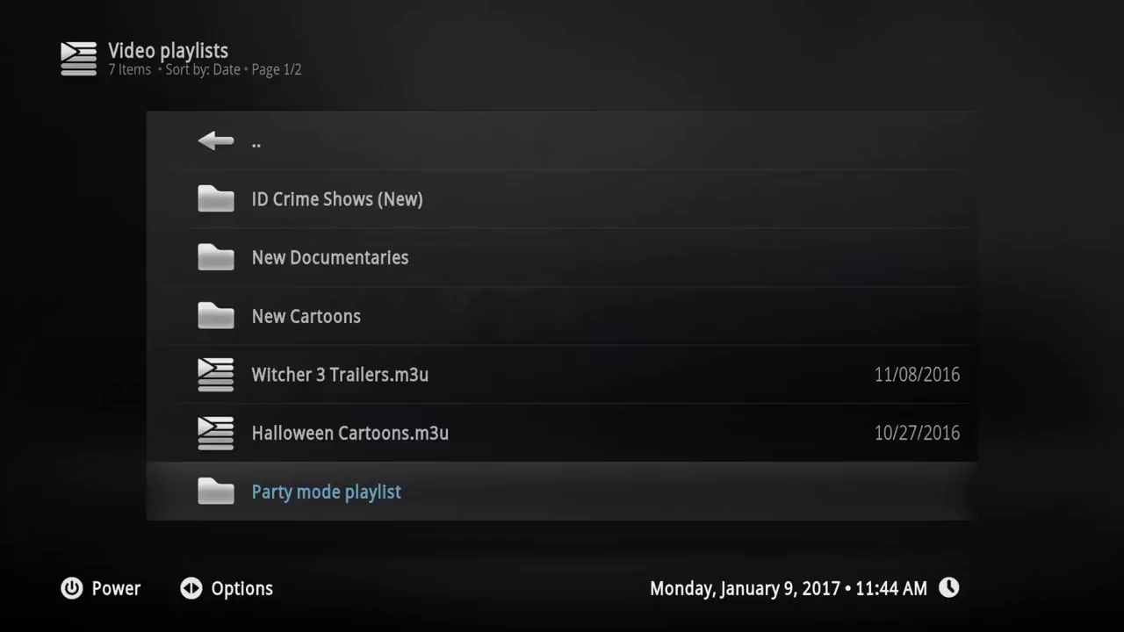
{"action": "key", "text": "Up"}
{"action": "key", "text": "Up"}
{"action": "key", "text": "Up"}
{"action": "key", "text": "Up"}
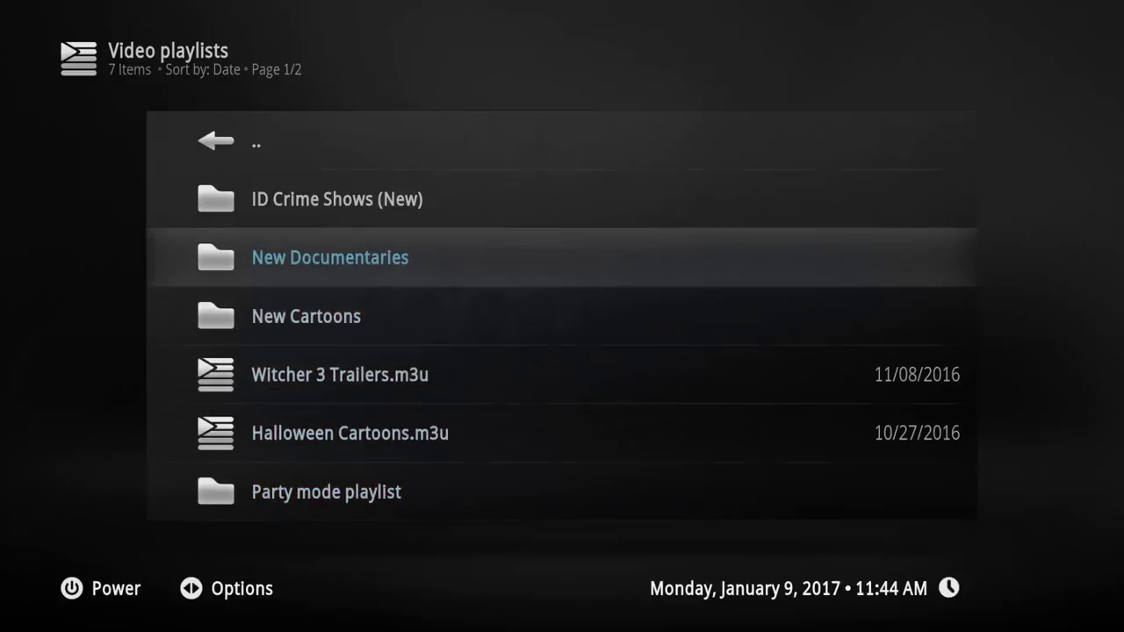
{"action": "key", "text": "Return"}
{"action": "key", "text": "Down"}
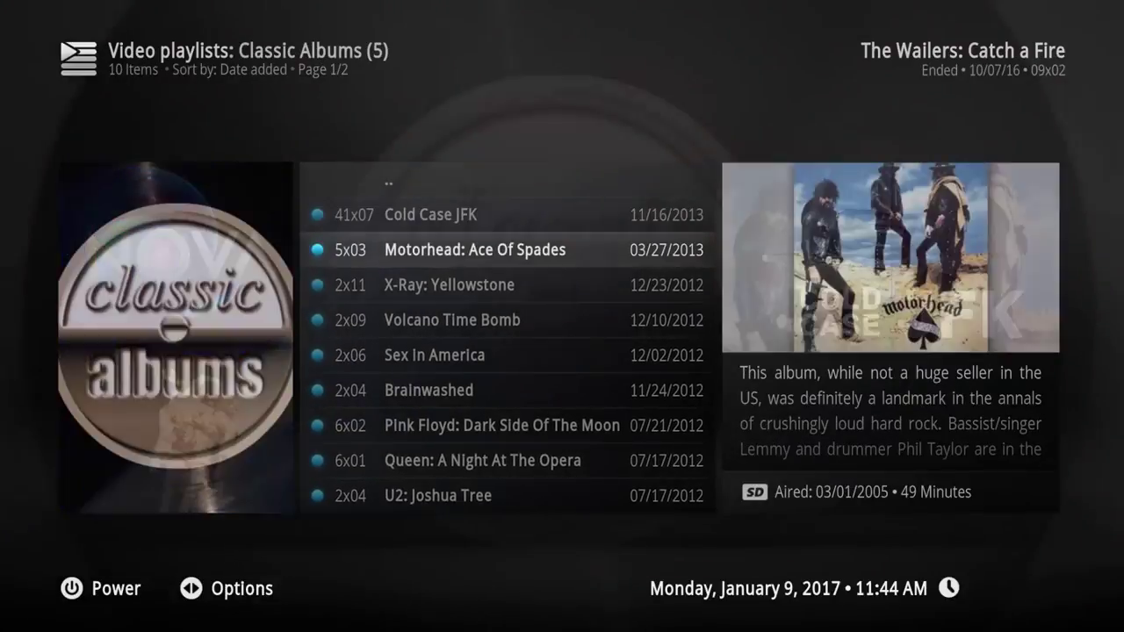
{"action": "key", "text": "Down"}
{"action": "key", "text": "Down"}
{"action": "key", "text": "Down"}
{"action": "key", "text": "Down"}
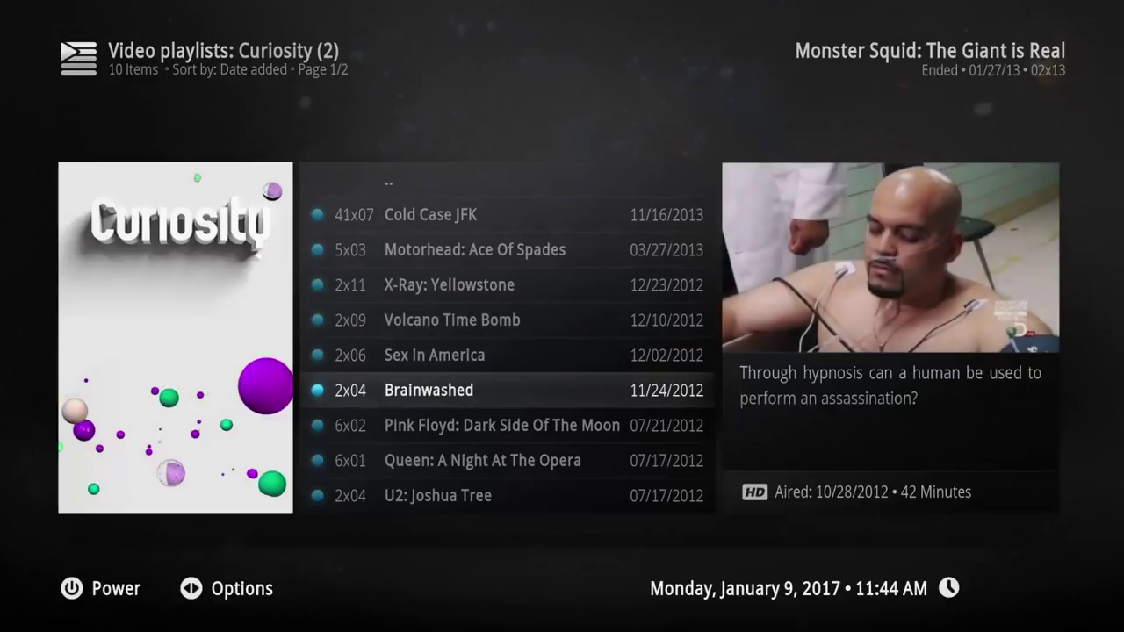
{"action": "key", "text": "BackSpace"}
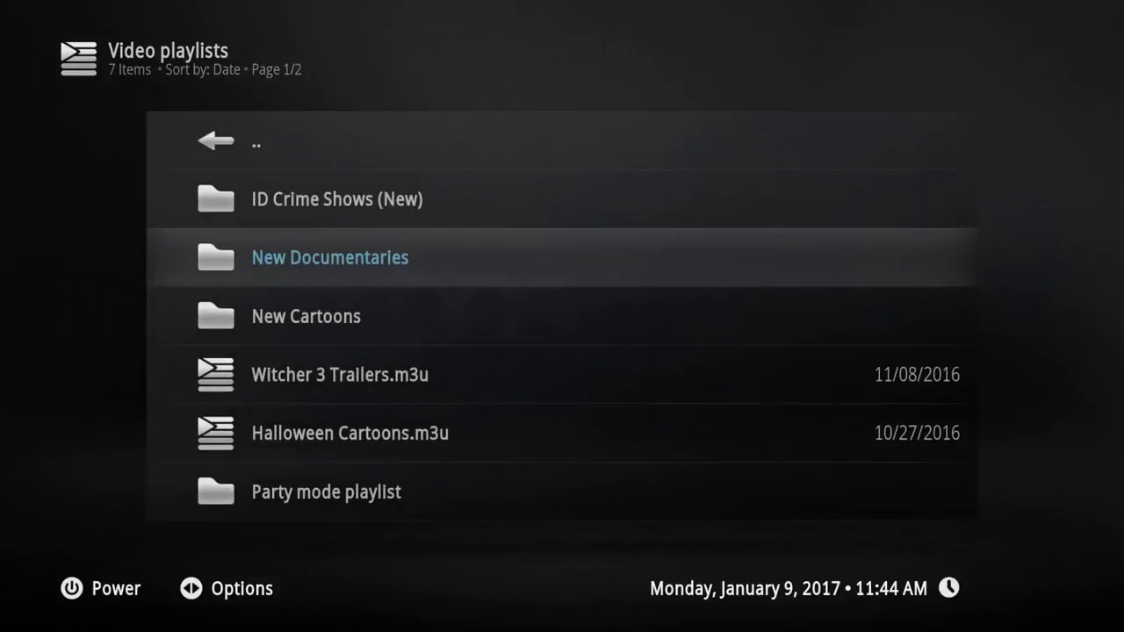
{"action": "key", "text": "Down"}
{"action": "key", "text": "Down"}
{"action": "key", "text": "Down"}
{"action": "key", "text": "Down"}
{"action": "key", "text": "Down"}
{"action": "key", "text": "Down"}
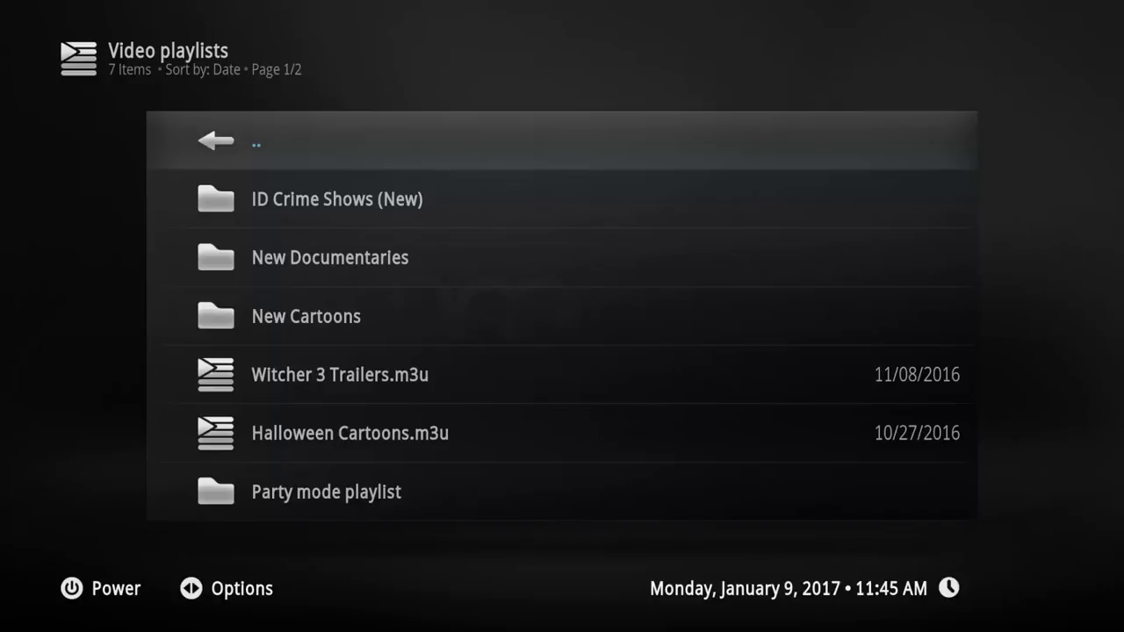
- Back out to Home and browse the Movies section's widgets, then the TV Shows section
{"action": "key", "text": "BackSpace"}
{"action": "key", "text": "BackSpace"}
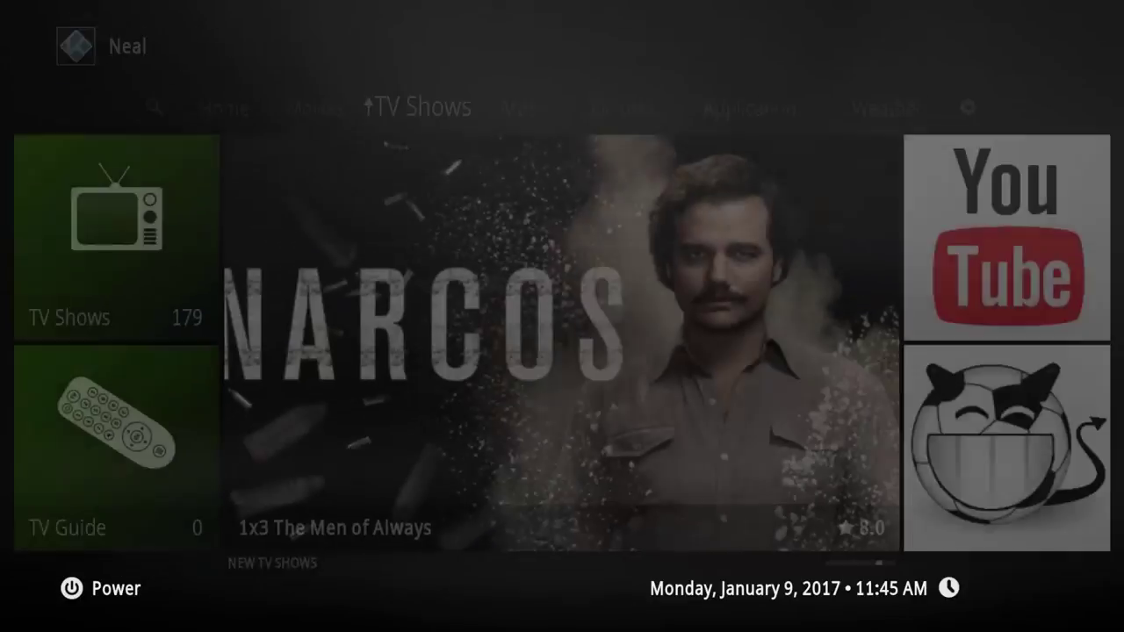
{"action": "key", "text": "Left"}
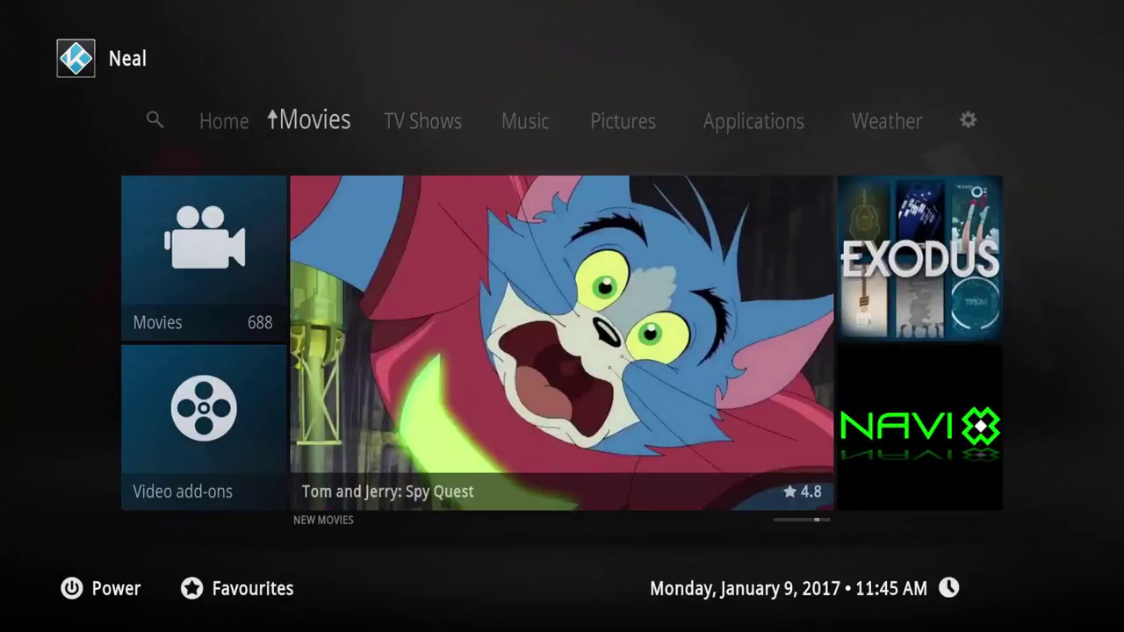
{"action": "key", "text": "Down"}
{"action": "key", "text": "Right"}
{"action": "key", "text": "Right"}
{"action": "key", "text": "Down"}
{"action": "key", "text": "Right"}
{"action": "key", "text": "Right"}
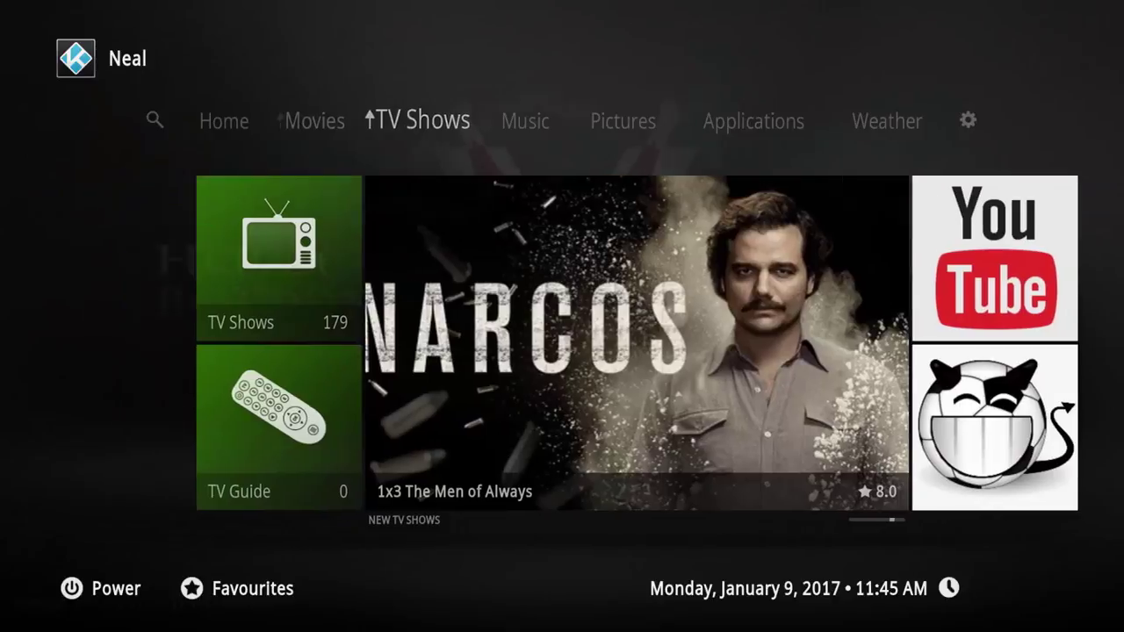
{"action": "mouse_move", "coordinate": [271, 119]}
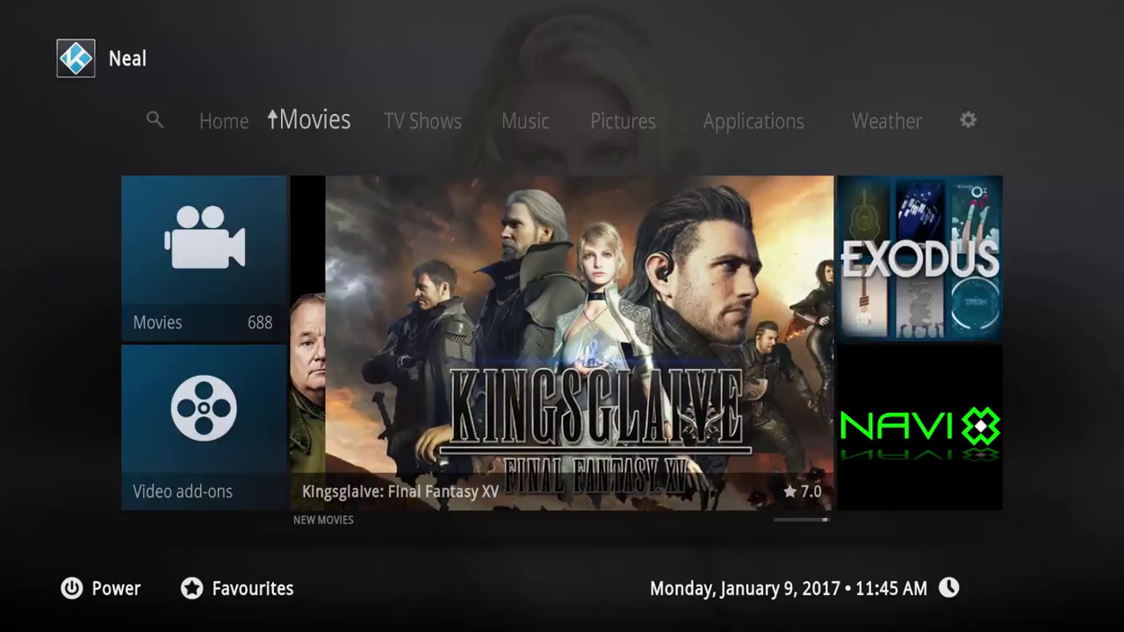
- Start a new smart playlist from the TV Shows video playlists
{"action": "key", "text": "Right"}
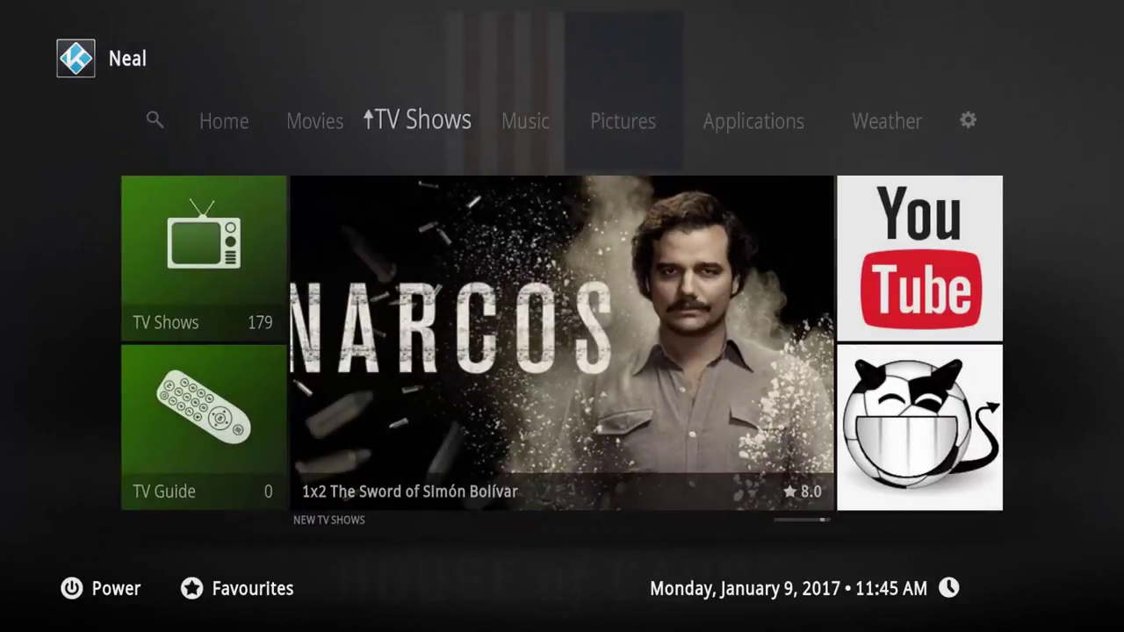
{"action": "key", "text": "Up"}
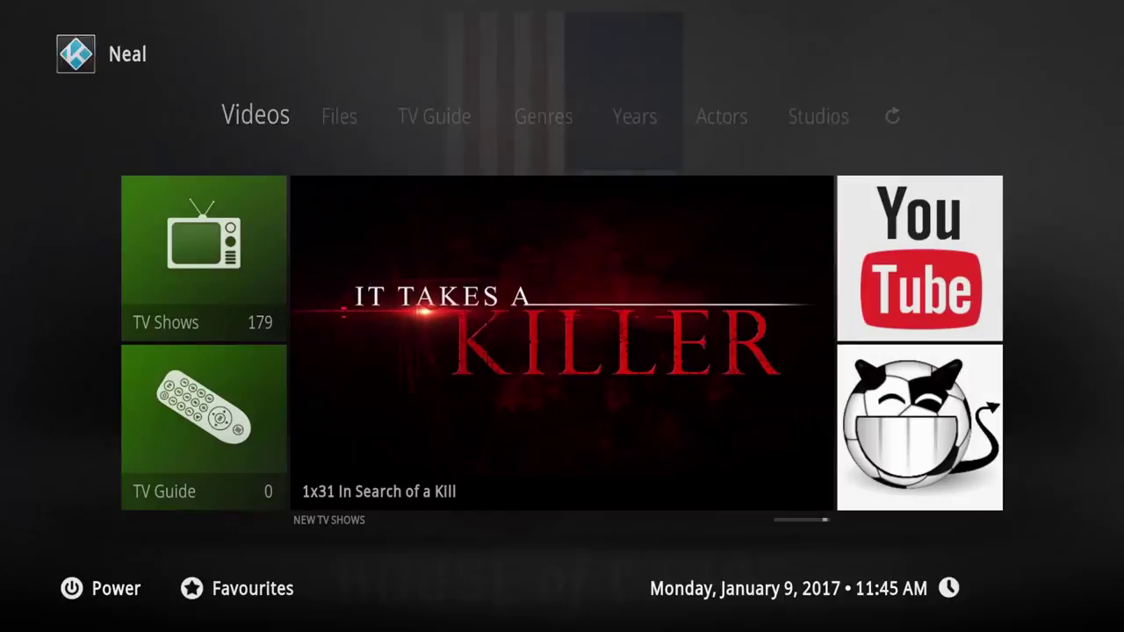
{"action": "key", "text": "Return"}
{"action": "key", "text": "Return"}
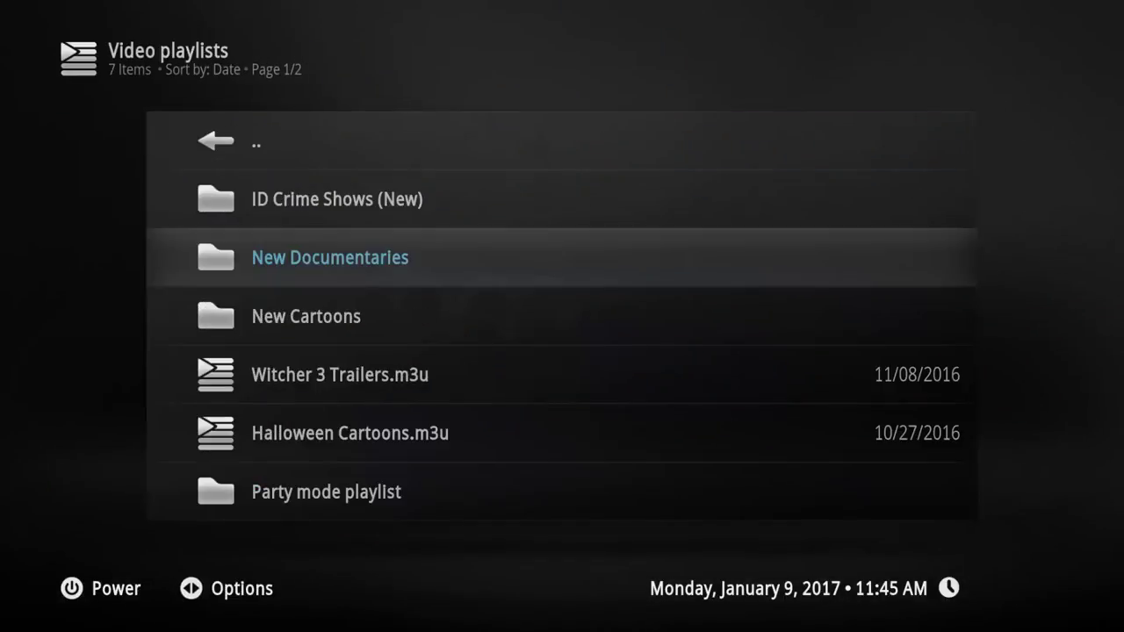
{"action": "key", "text": "Down"}
{"action": "key", "text": "Down"}
{"action": "key", "text": "Down"}
{"action": "key", "text": "Down"}
{"action": "key", "text": "Down"}
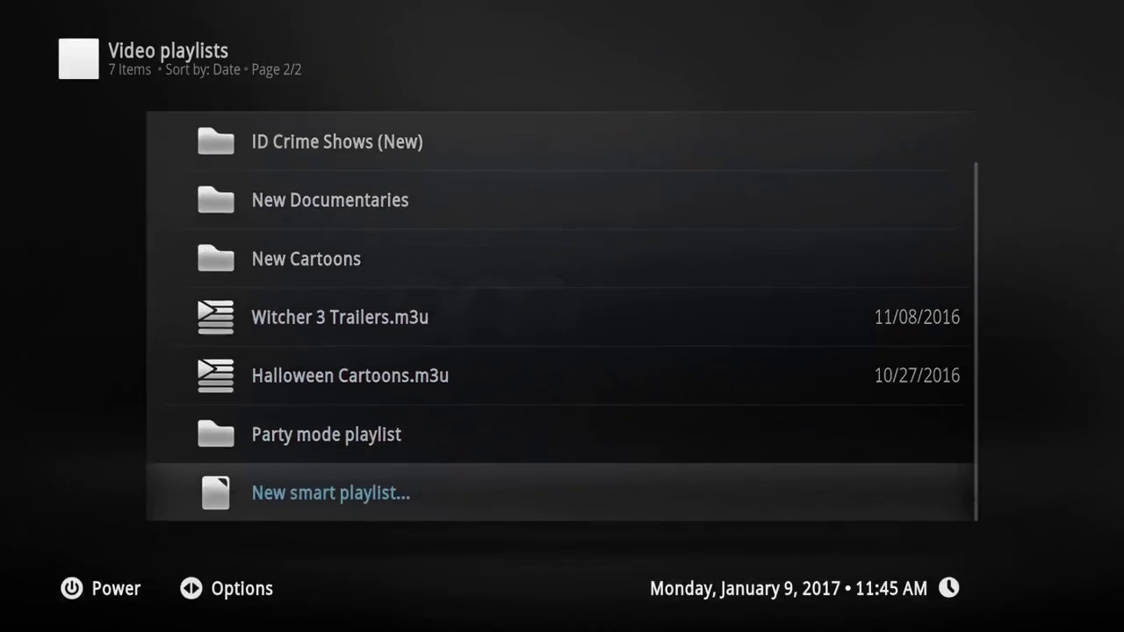
{"action": "key", "text": "Return"}
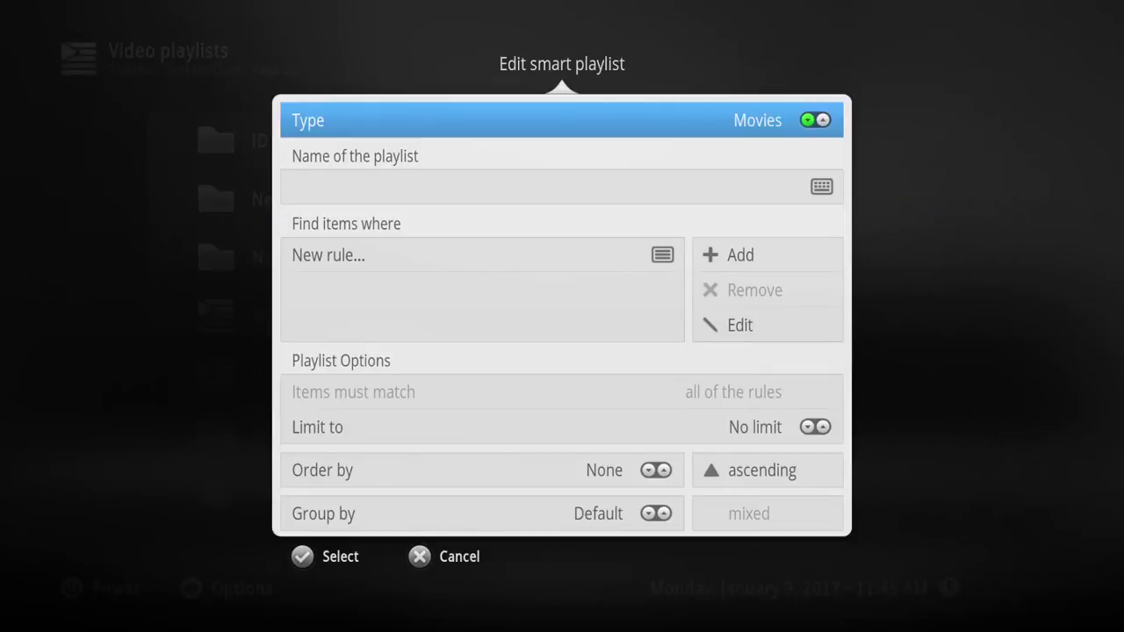
- Set the new smart playlist's type to Episodes and its order to Random
{"action": "key", "text": "Left"}
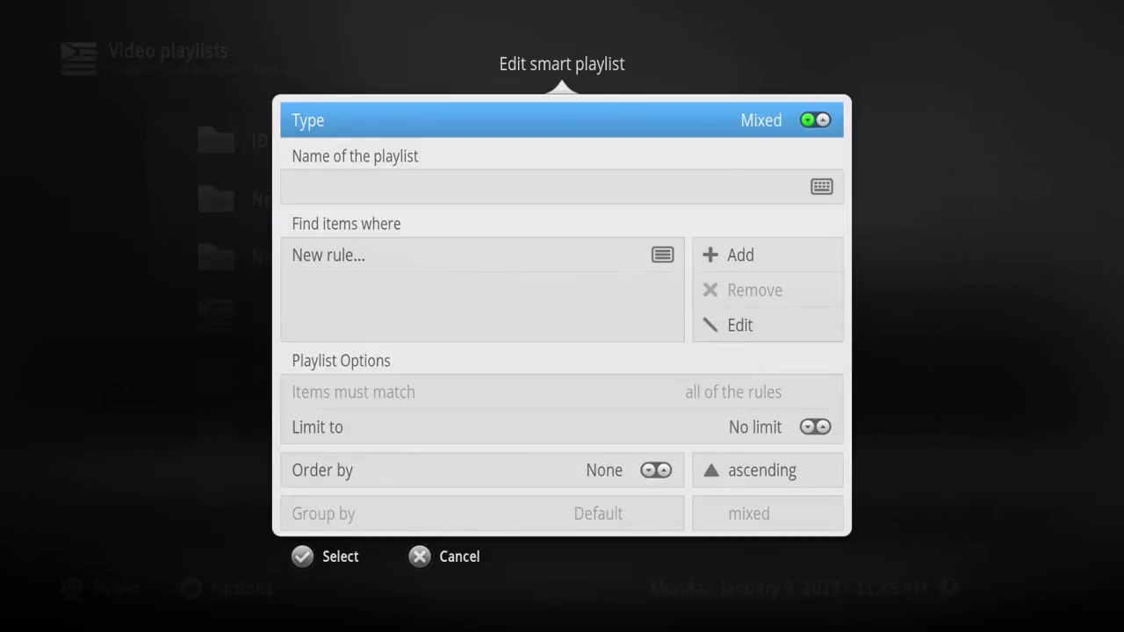
{"action": "key", "text": "Left"}
{"action": "key", "text": "Left"}
{"action": "key", "text": "Down"}
{"action": "key", "text": "Down"}
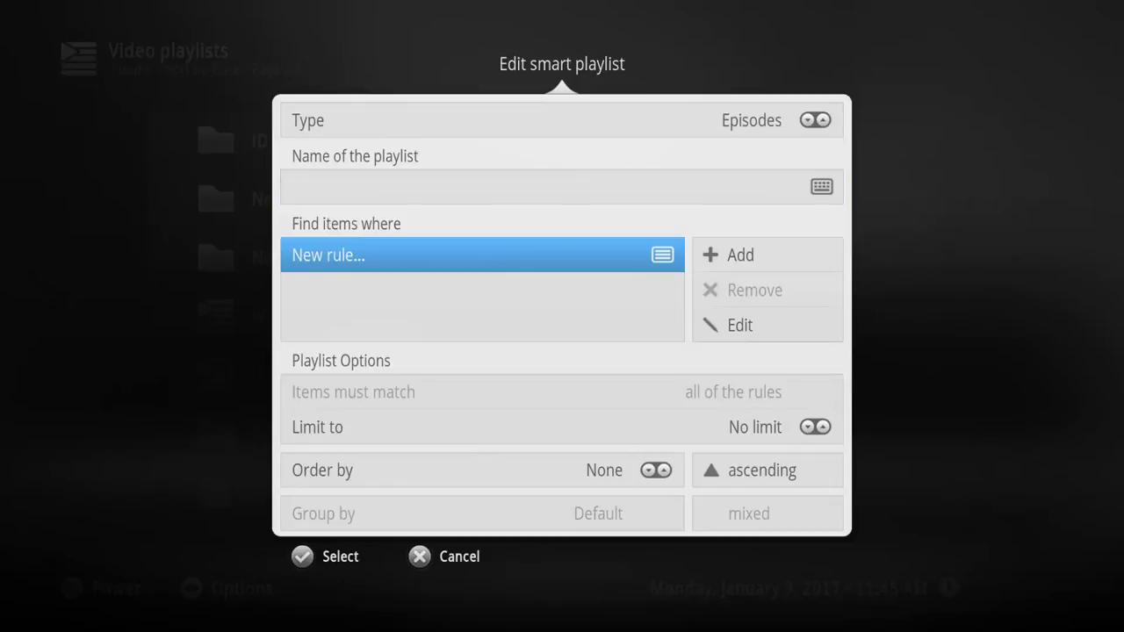
{"action": "key", "text": "Up"}
{"action": "key", "text": "Down"}
{"action": "key", "text": "Right"}
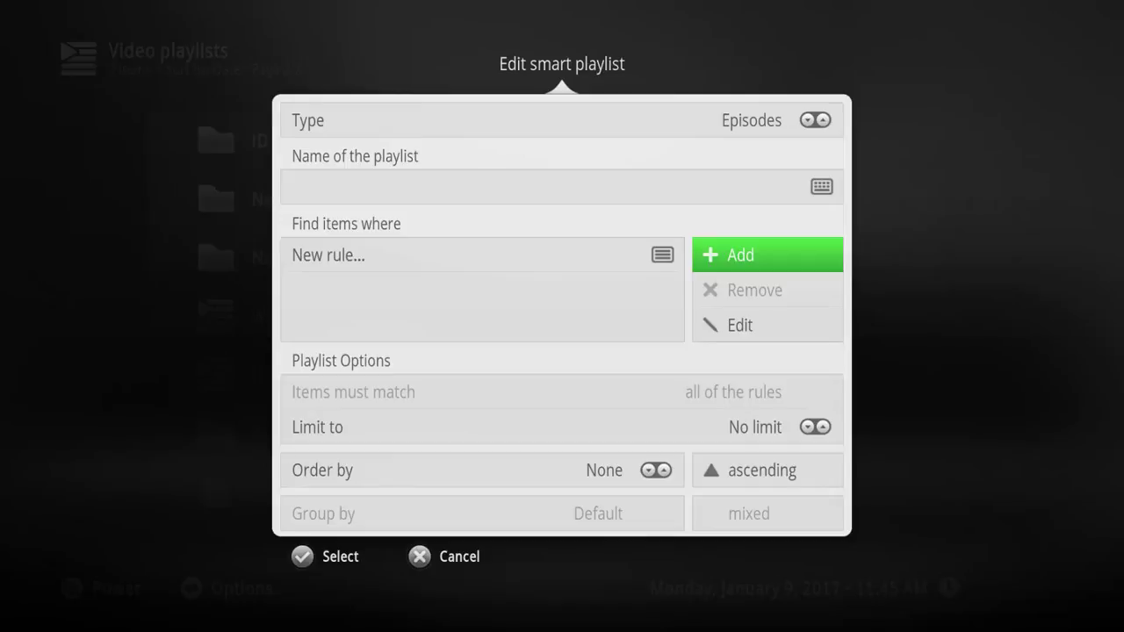
{"action": "key", "text": "Left"}
{"action": "key", "text": "Down"}
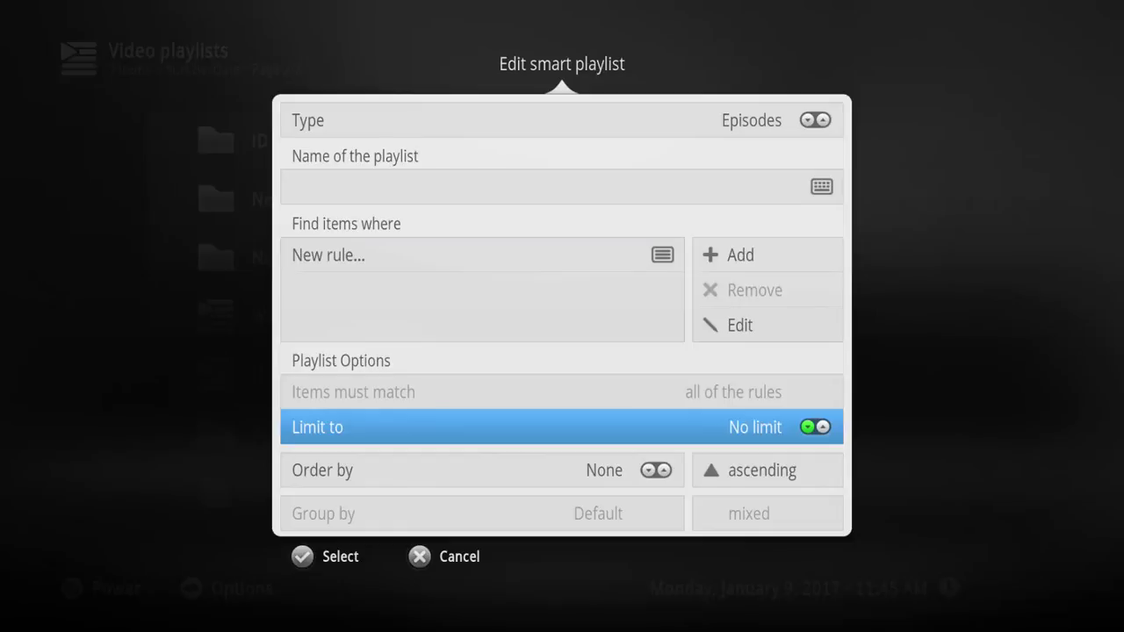
{"action": "key", "text": "Down"}
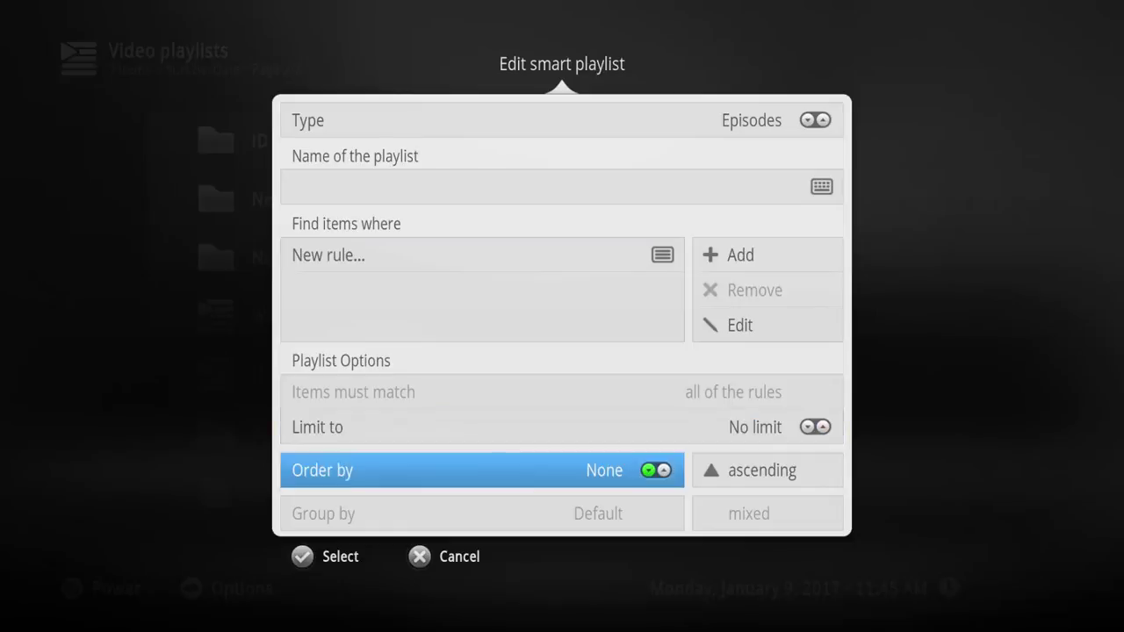
{"action": "key", "text": "Return"}
- Cancel the unsaved playlist and bring up Kodi's power menu
{"action": "key", "text": "Down"}
{"action": "key", "text": "Down"}
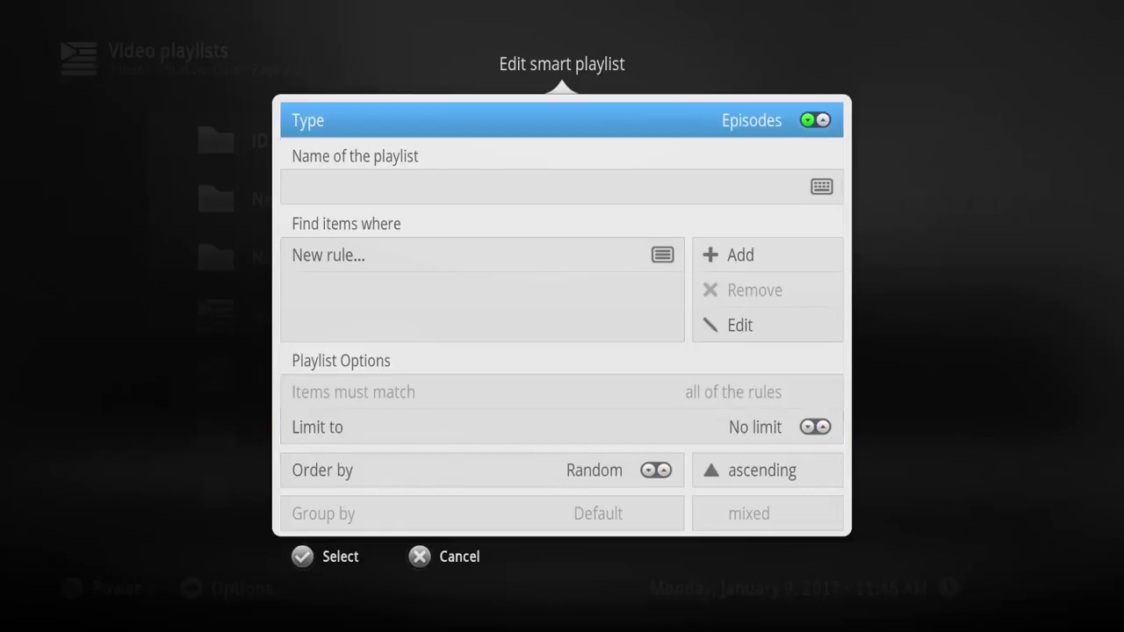
{"action": "key", "text": "Up"}
{"action": "key", "text": "Right"}
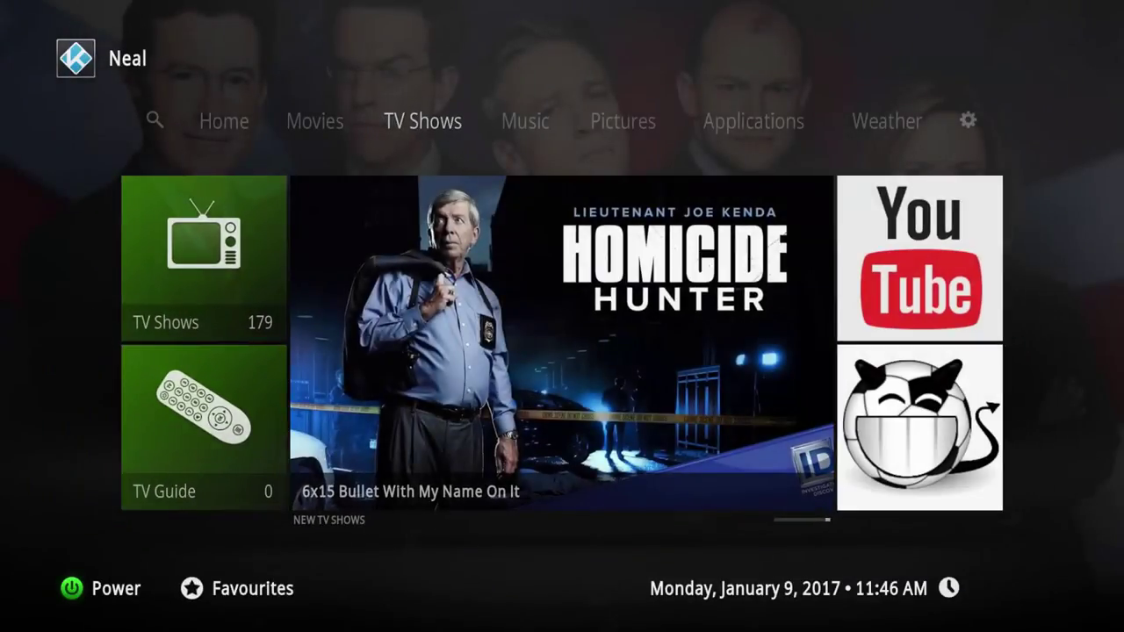
{"action": "key", "text": "Return"}
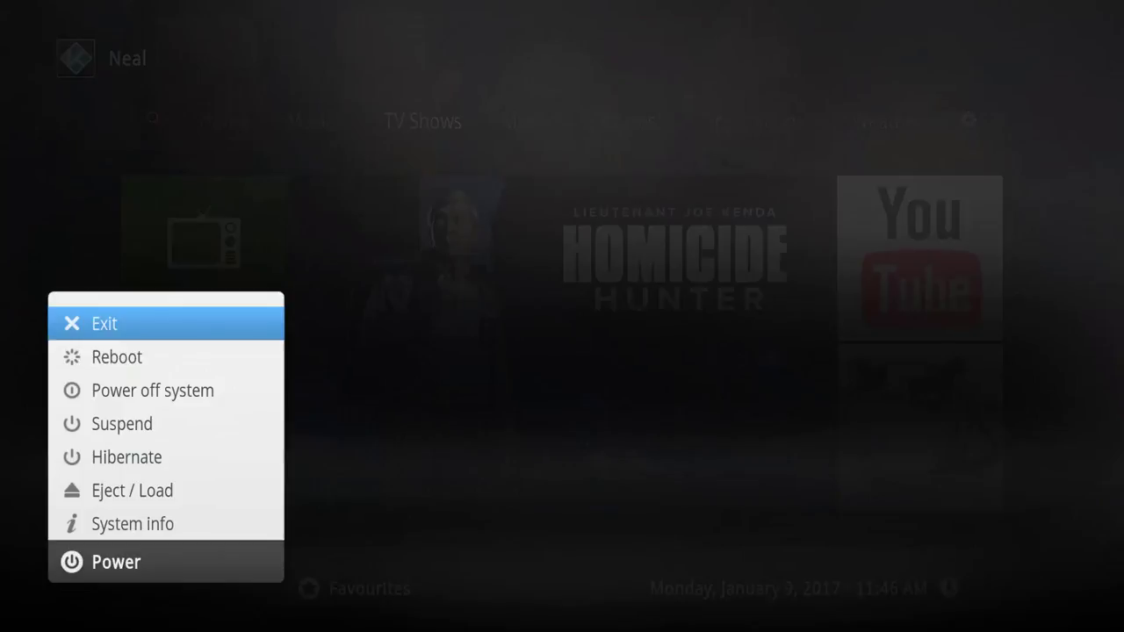
- Exit Kodi and open File Explorer on Kodi's AppData\Roaming folder, inspecting its path
{"action": "key", "text": "Return"}
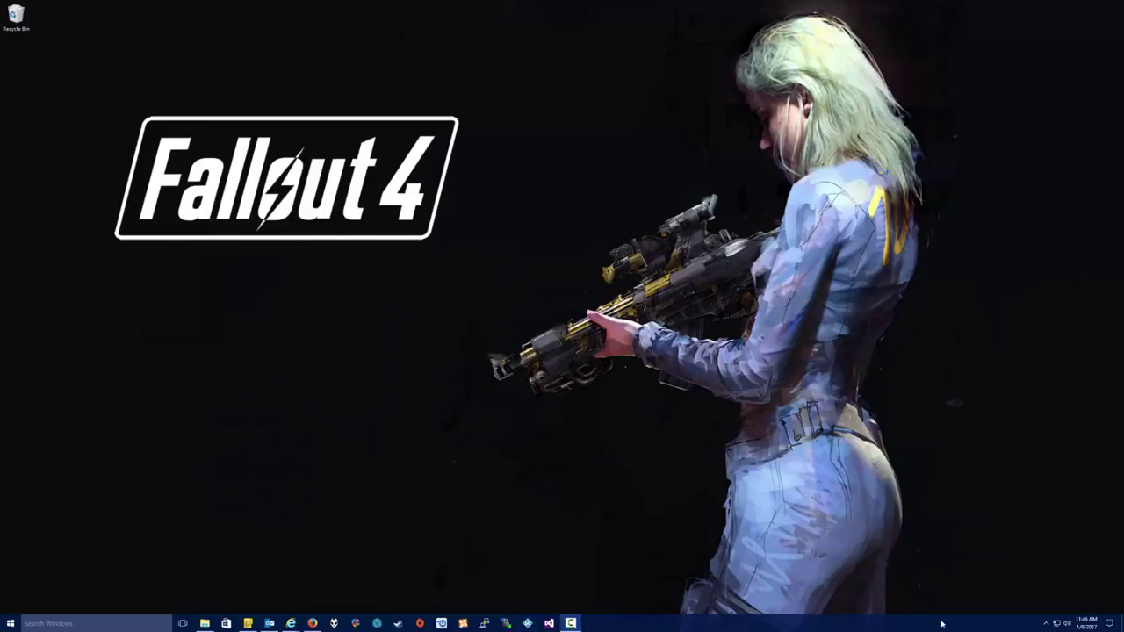
{"action": "left_click", "coordinate": [211, 621]}
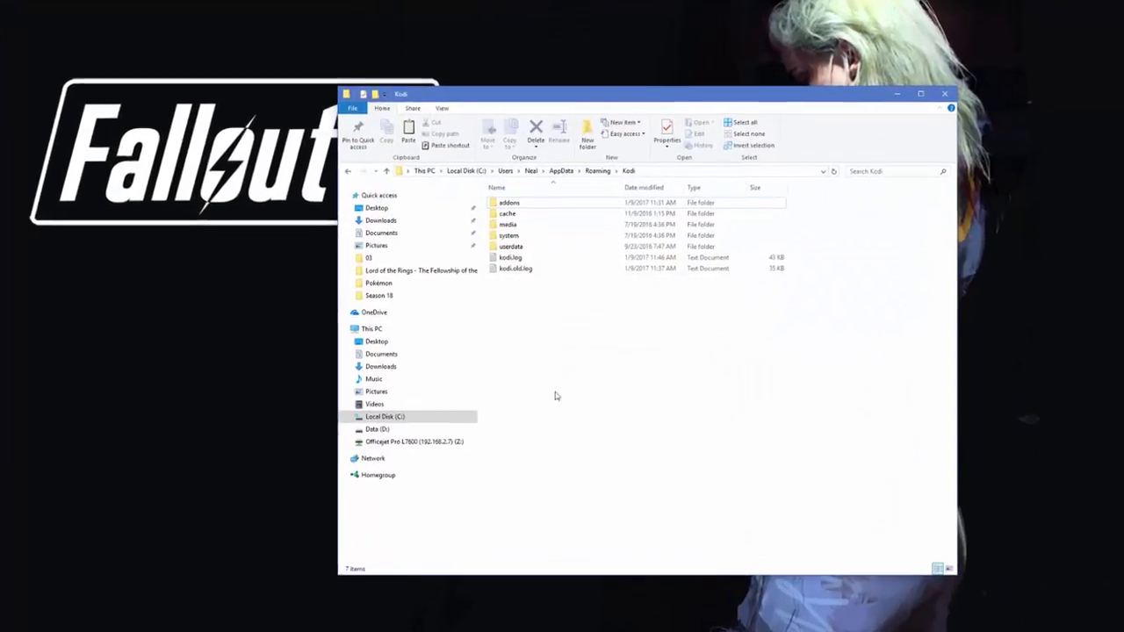
{"action": "left_click", "coordinate": [664, 156]}
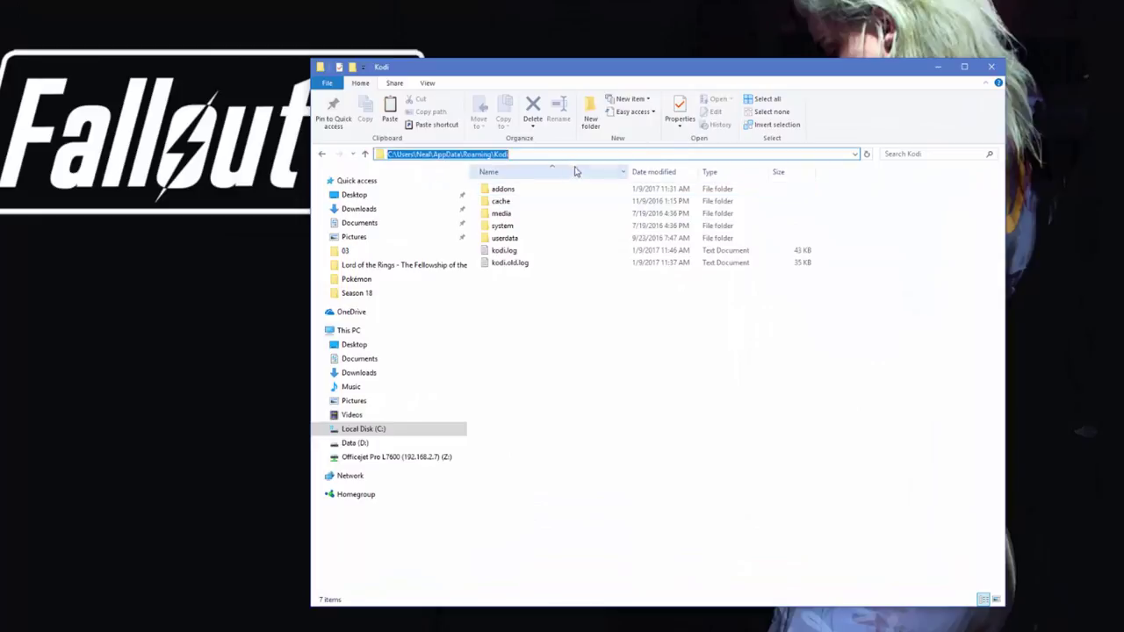
{"action": "left_click", "coordinate": [519, 154]}
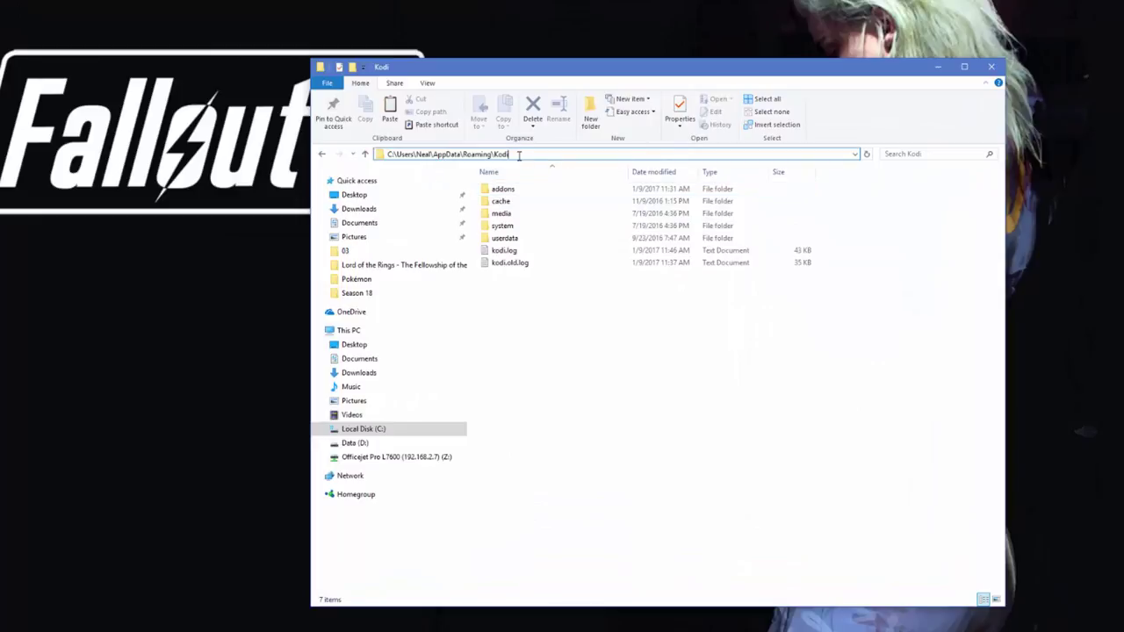
{"action": "double_click", "coordinate": [425, 154]}
- Open the userdata, playlists and video folders in turn
{"action": "left_click", "coordinate": [507, 240]}
{"action": "double_click", "coordinate": [507, 241]}
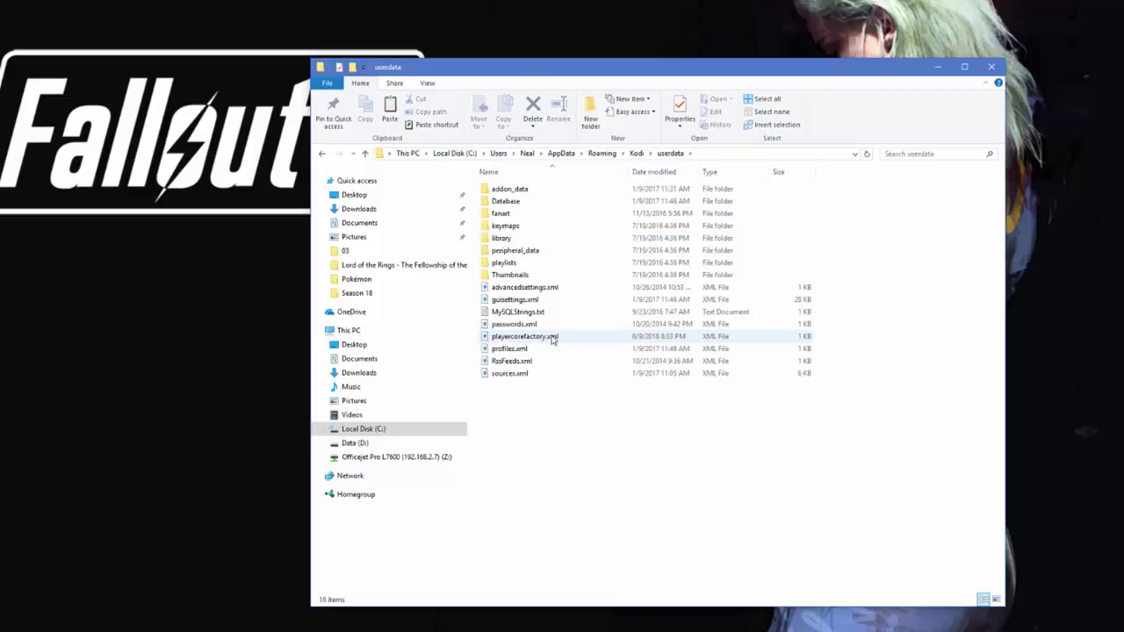
{"action": "double_click", "coordinate": [506, 263]}
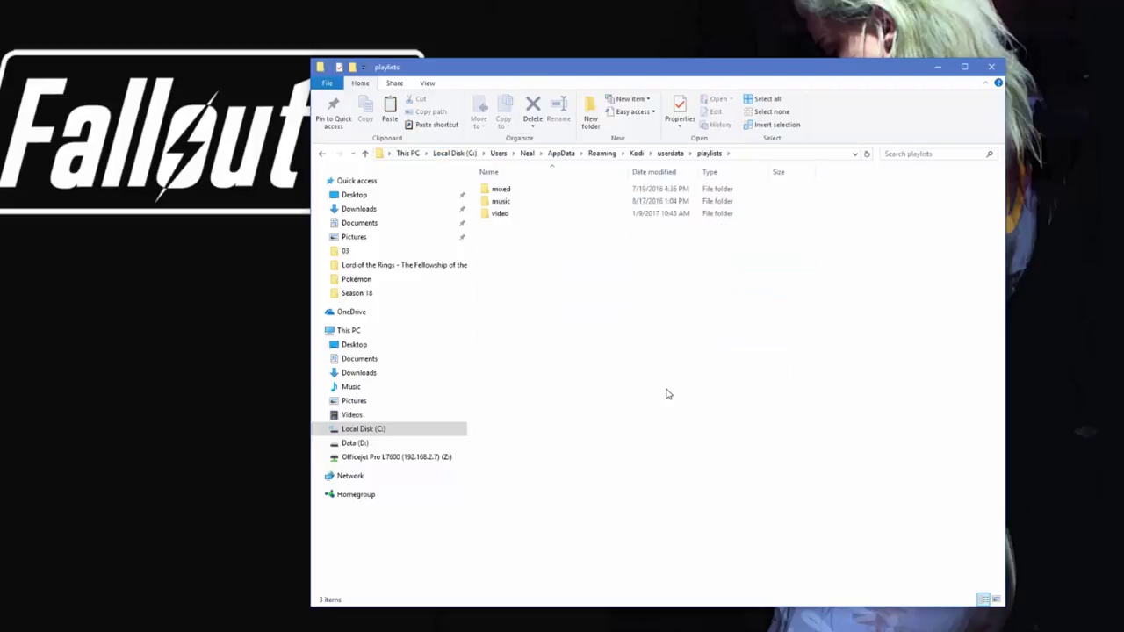
{"action": "double_click", "coordinate": [500, 216]}
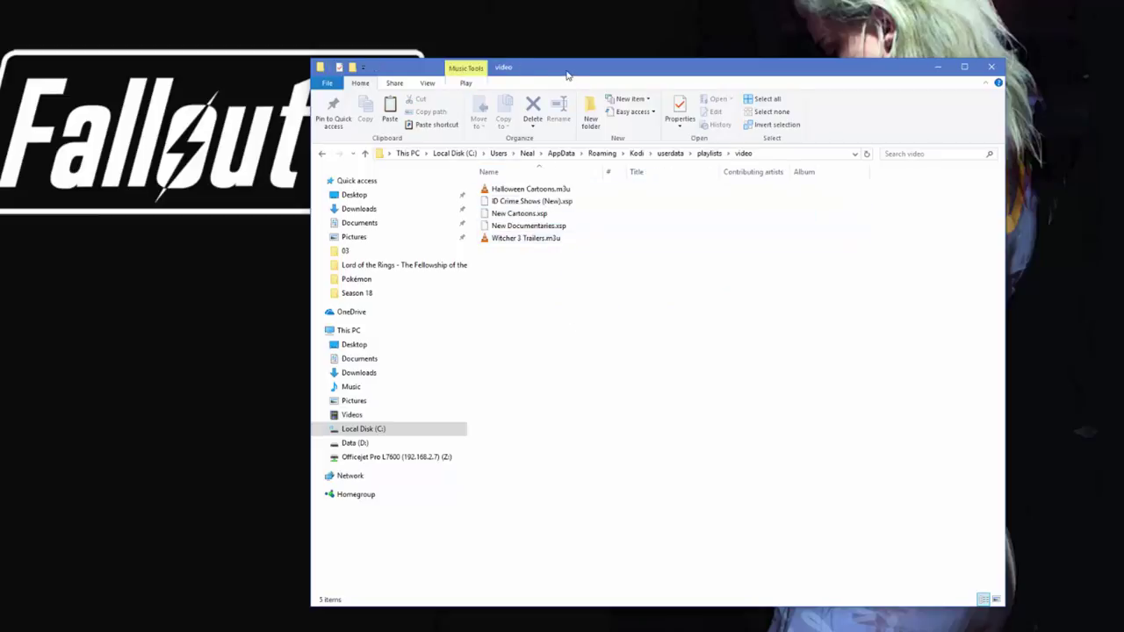
{"action": "left_click_drag", "start_coordinate": [567, 76], "coordinate": [119, 64]}
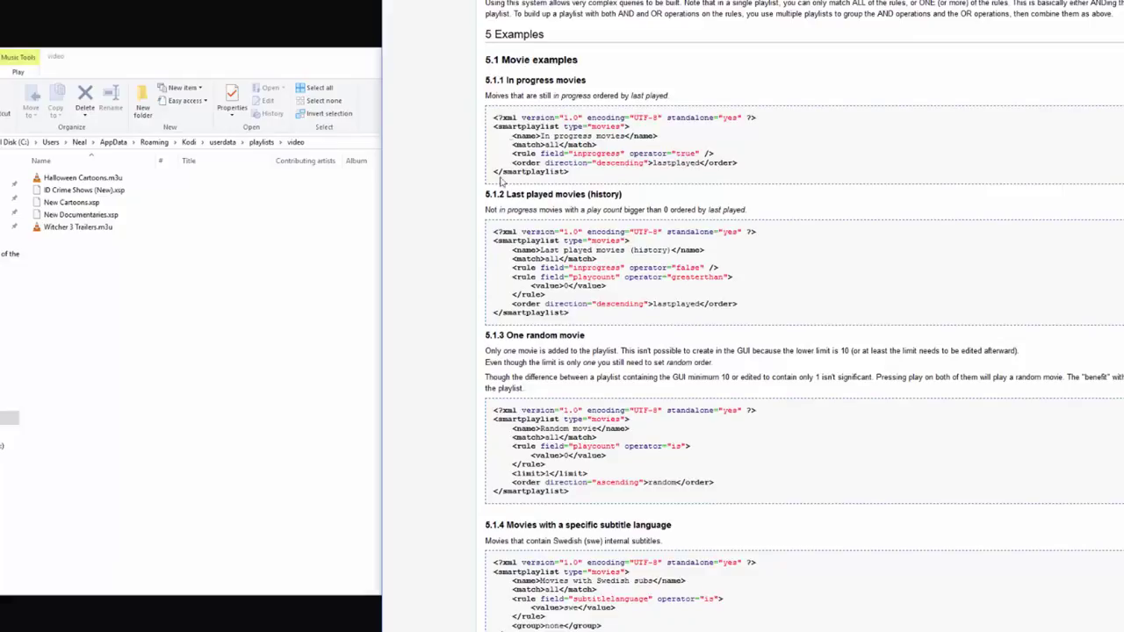
{"action": "left_click_drag", "start_coordinate": [494, 118], "coordinate": [582, 175]}
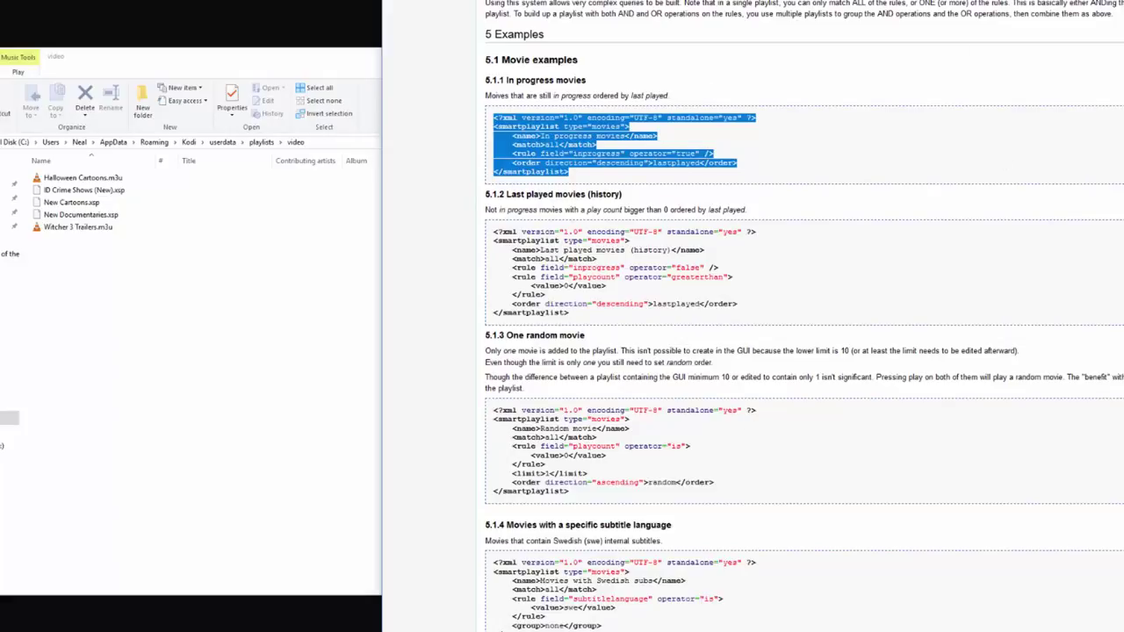
{"action": "left_click", "coordinate": [502, 289]}
{"action": "key", "text": "super+Down"}
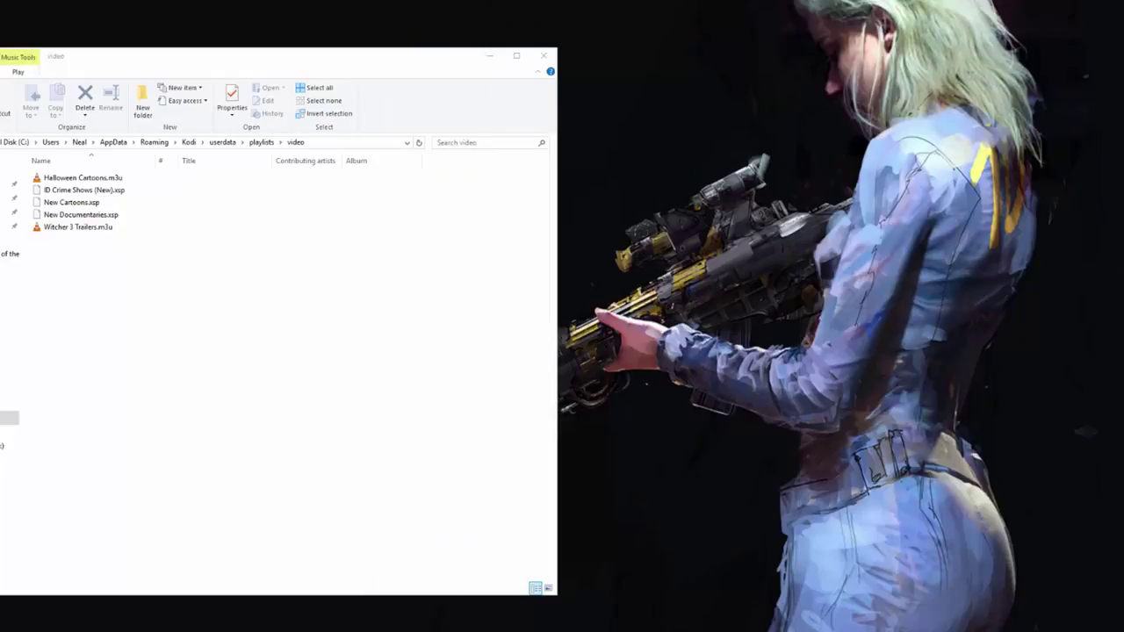
{"action": "right_click", "coordinate": [119, 296]}
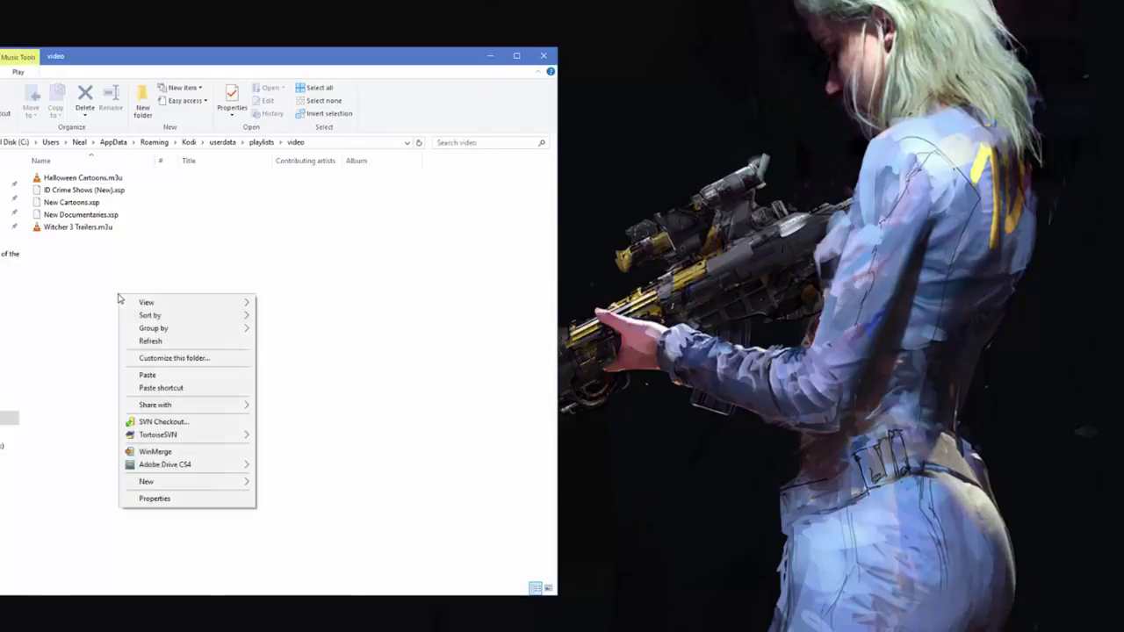
{"action": "mouse_move", "coordinate": [187, 482]}
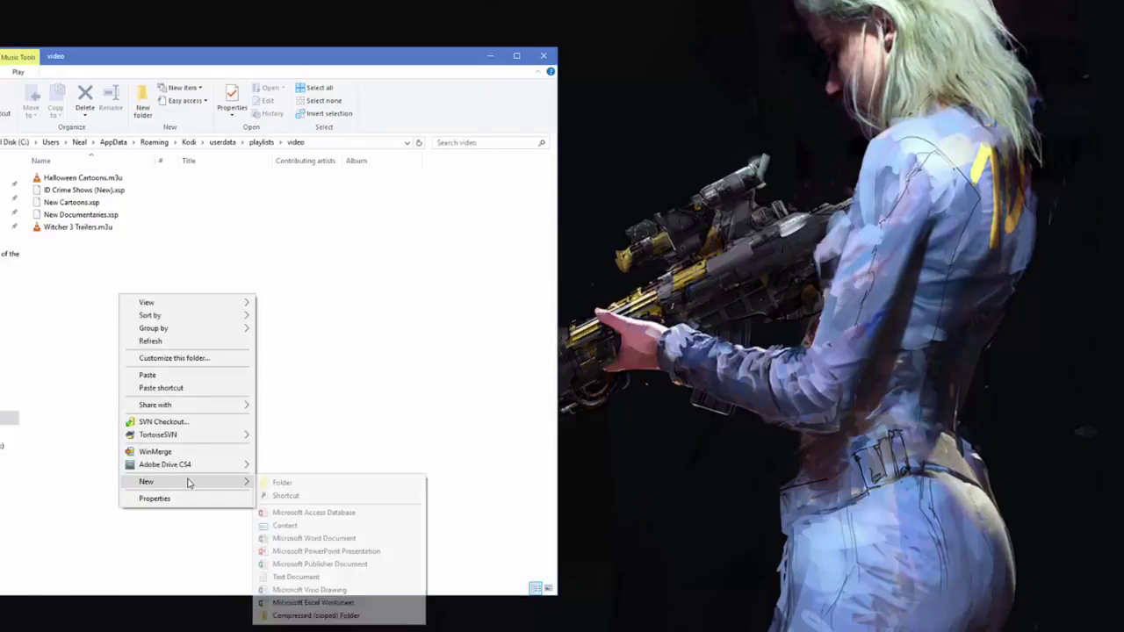
{"action": "left_click", "coordinate": [299, 587]}
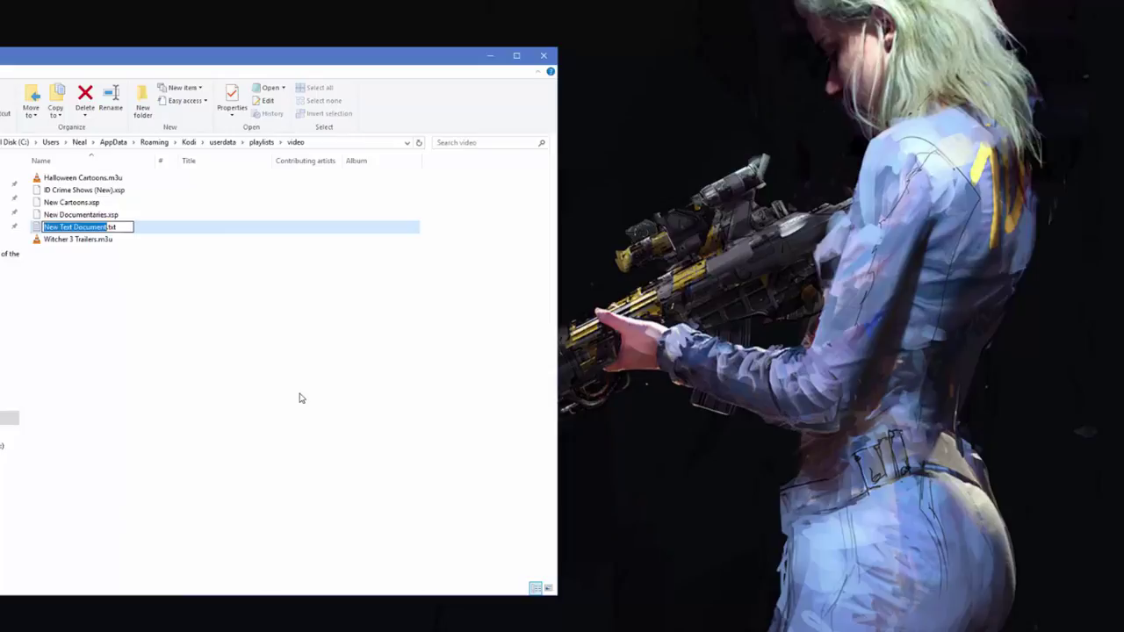
{"action": "type", "text": "My Chann"}
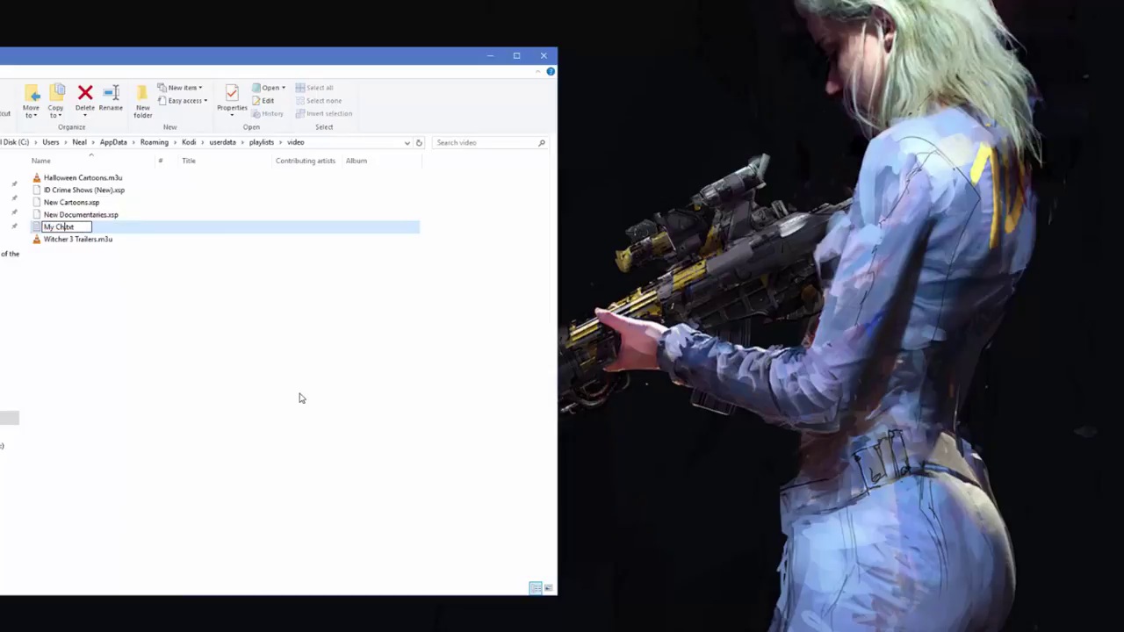
{"action": "type", "text": "el"}
{"action": "key", "text": "BackSpace"}
{"action": "key", "text": "BackSpace"}
{"action": "key", "text": "BackSpace"}
{"action": "type", "text": "xsp"}
{"action": "key", "text": "Return"}
{"action": "key", "text": "Return"}
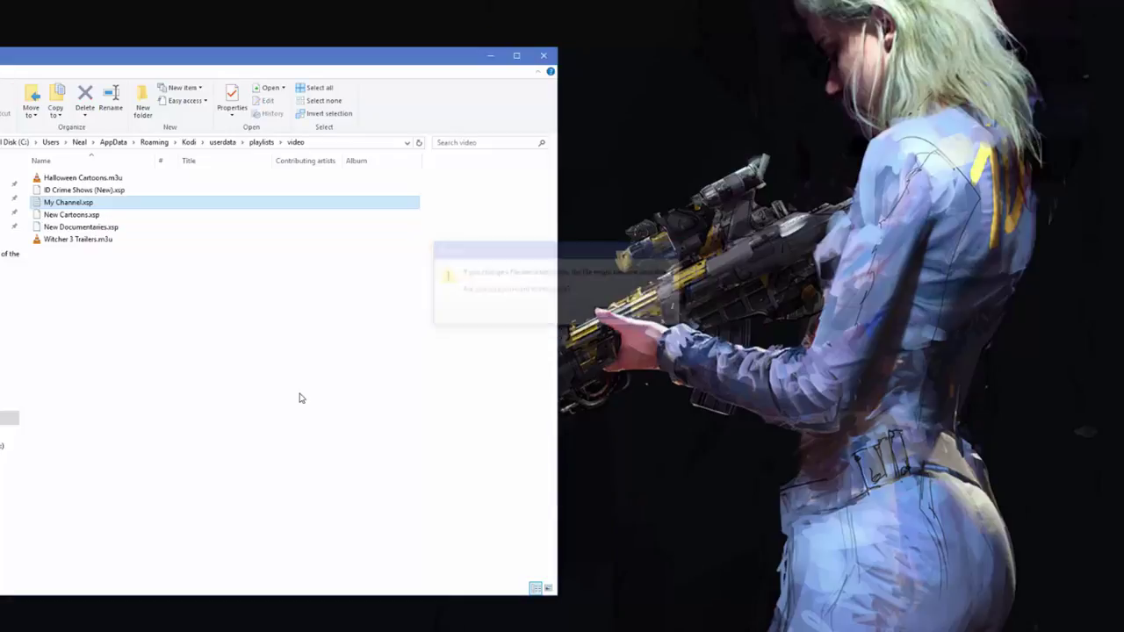
{"action": "right_click", "coordinate": [80, 206]}
{"action": "left_click", "coordinate": [130, 428]}
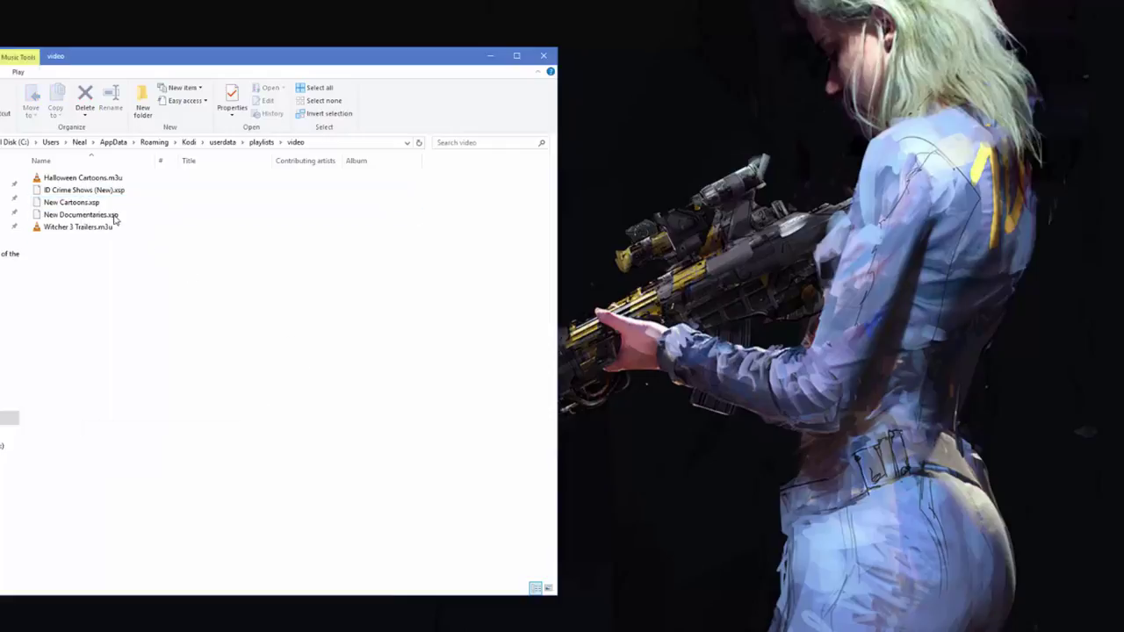
{"action": "right_click", "coordinate": [76, 203]}
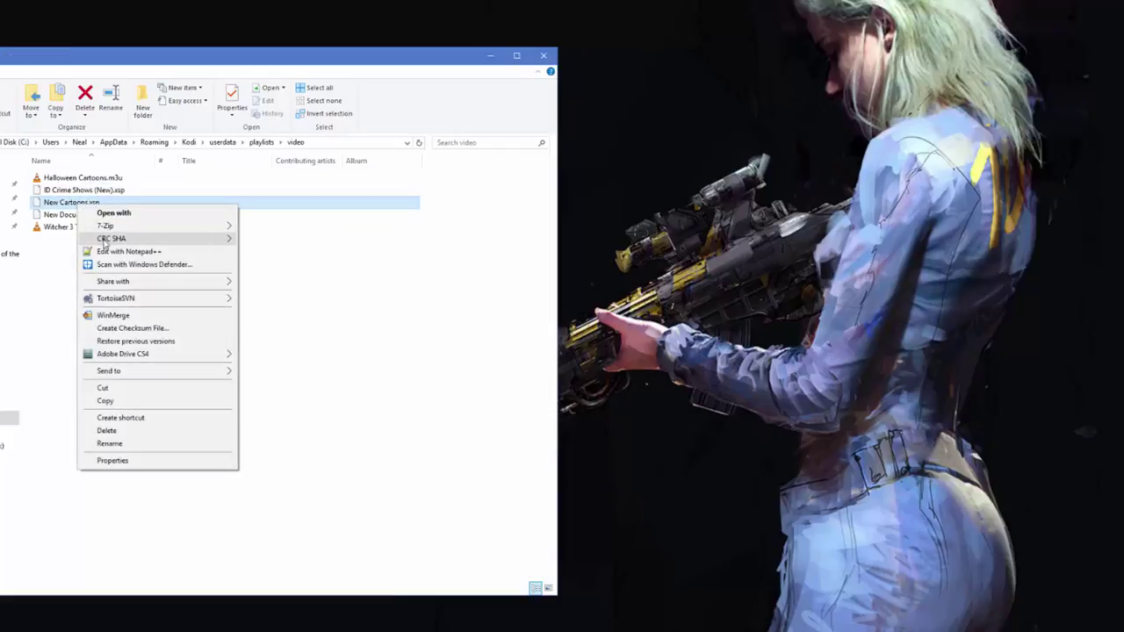
{"action": "left_click", "coordinate": [115, 252]}
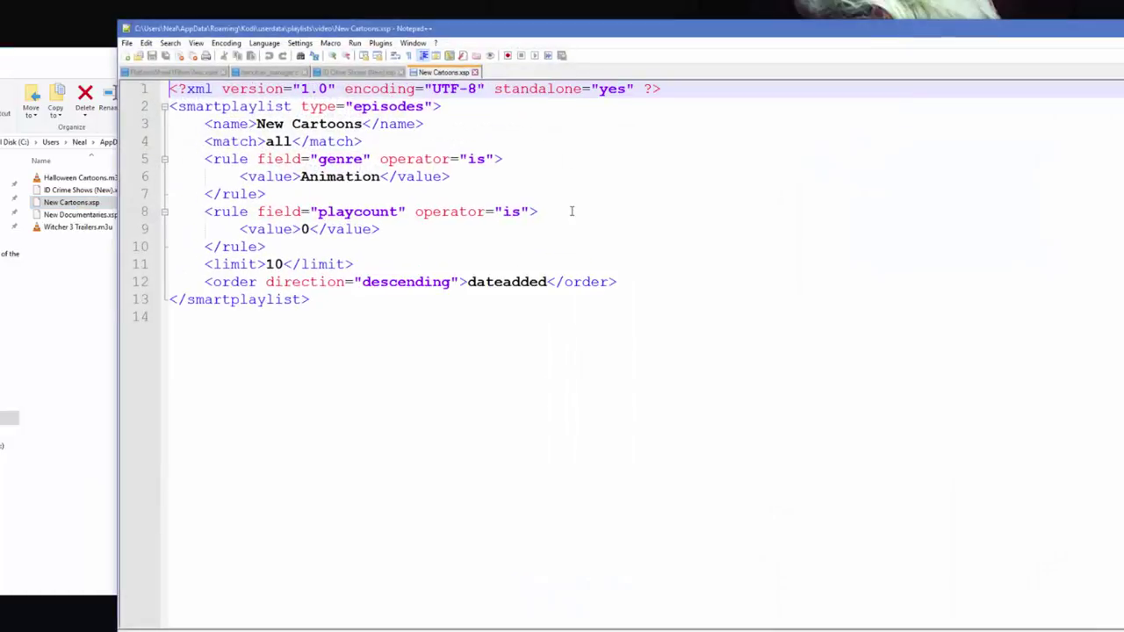
{"action": "scroll", "coordinate": [570, 211], "scroll_direction": "up", "scroll_amount": 2}
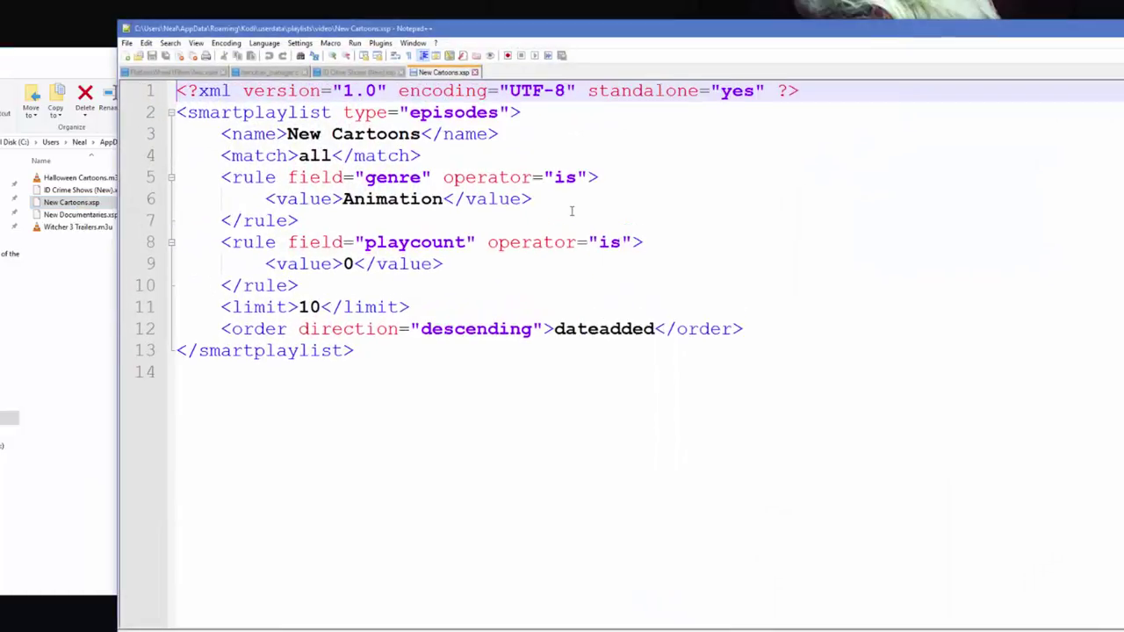
{"action": "double_click", "coordinate": [600, 36]}
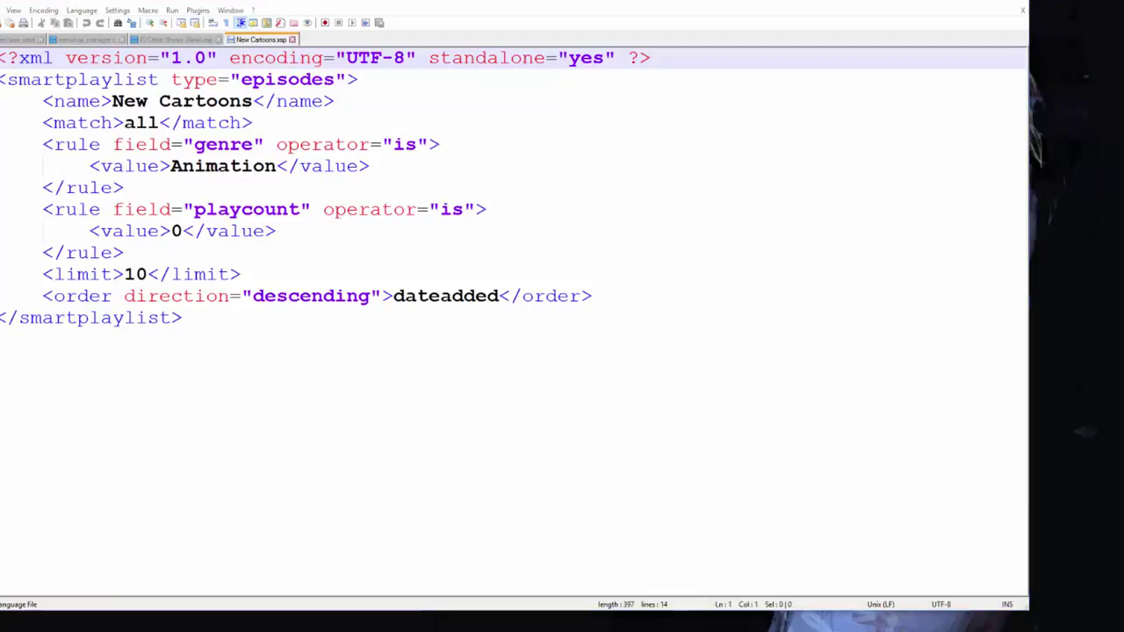
{"action": "key", "text": "super+Left"}
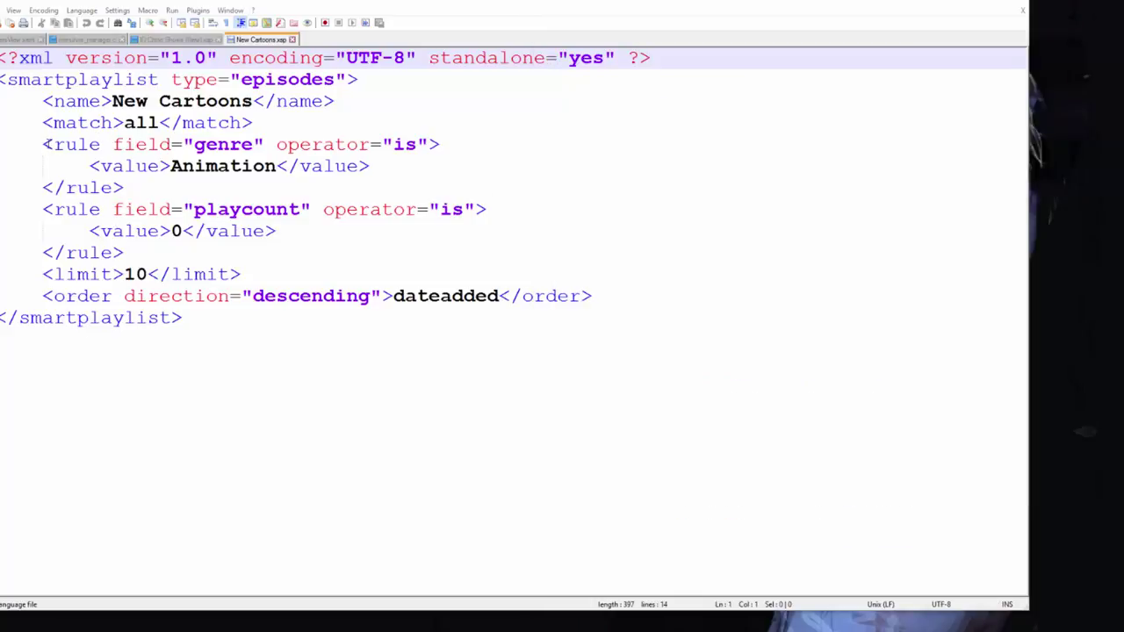
{"action": "left_click_drag", "start_coordinate": [44, 144], "coordinate": [130, 184]}
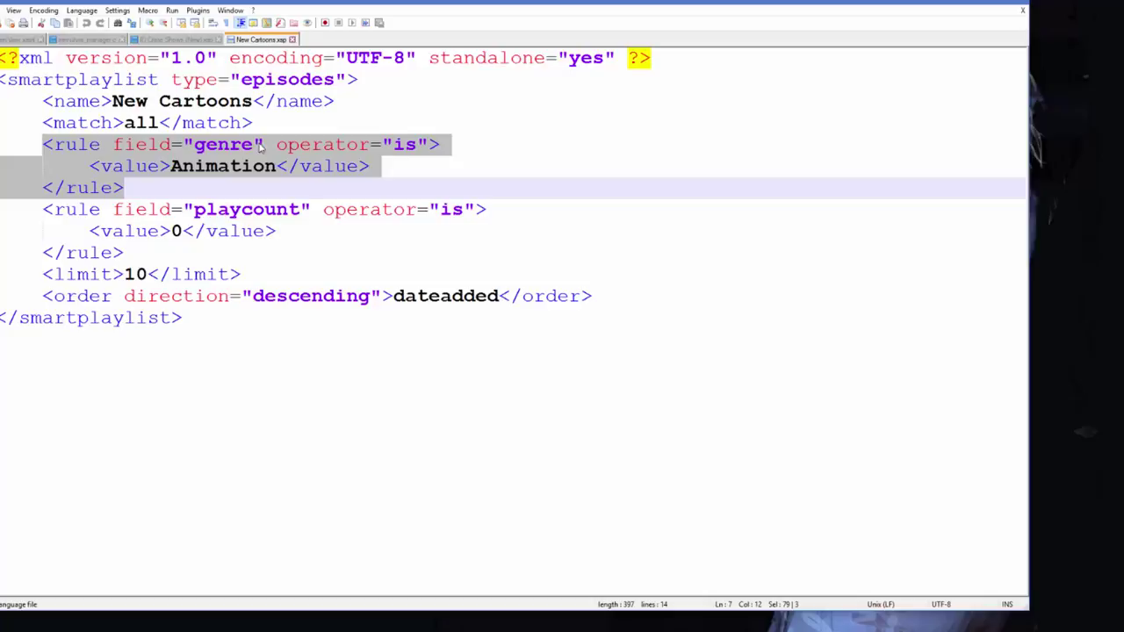
{"action": "left_click", "coordinate": [226, 172]}
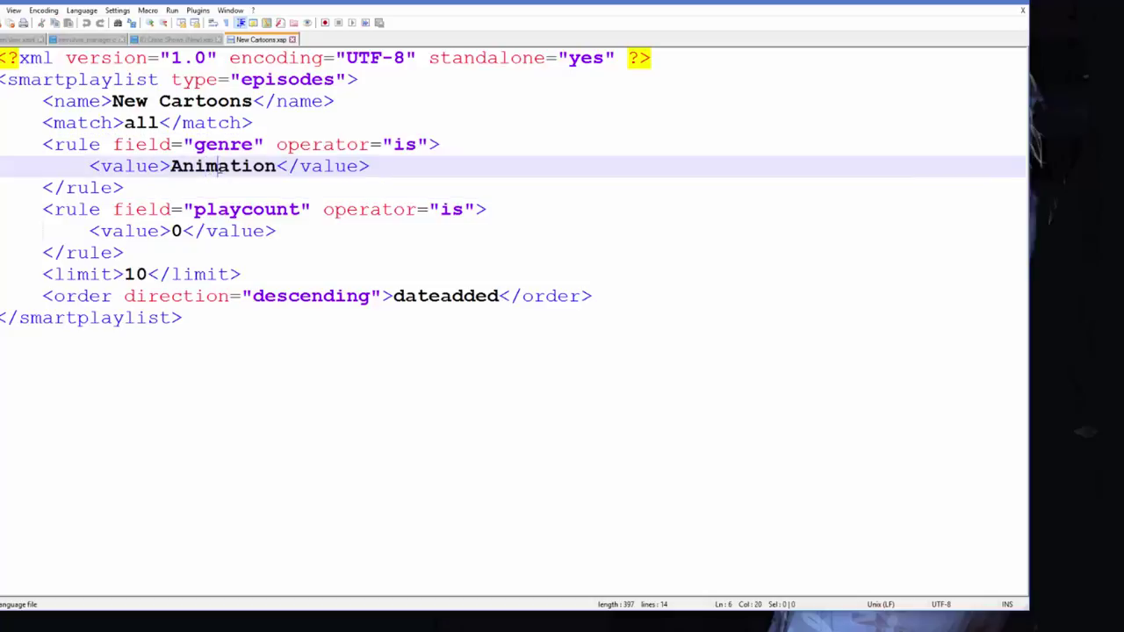
{"action": "double_click", "coordinate": [224, 172]}
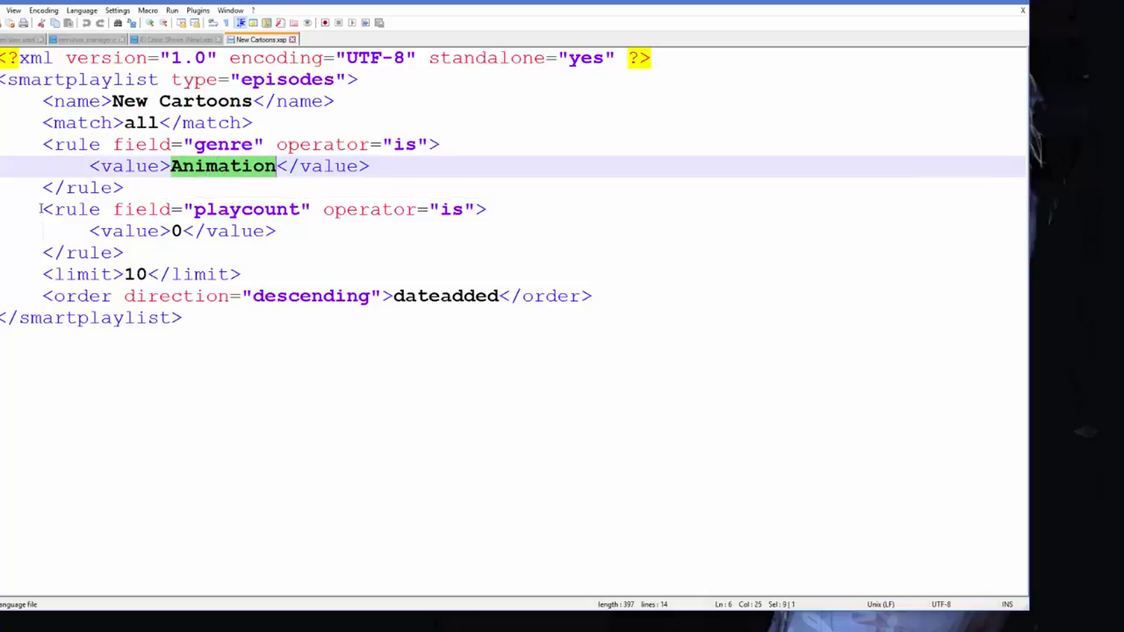
{"action": "left_click", "coordinate": [40, 209]}
{"action": "left_click_drag", "start_coordinate": [40, 209], "coordinate": [124, 253]}
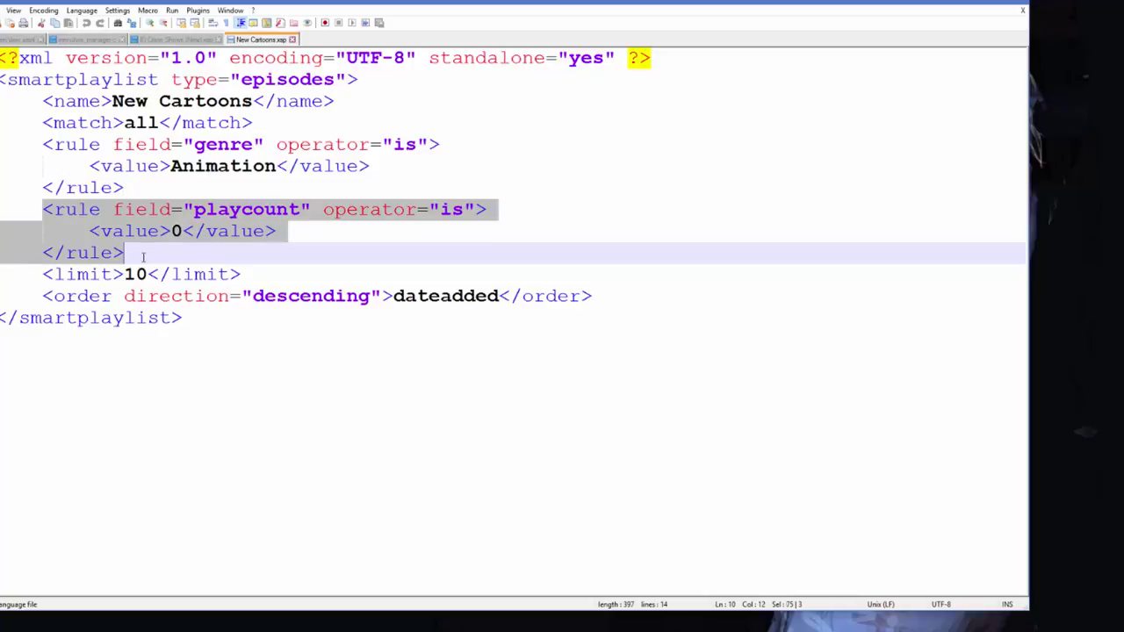
{"action": "left_click", "coordinate": [142, 256]}
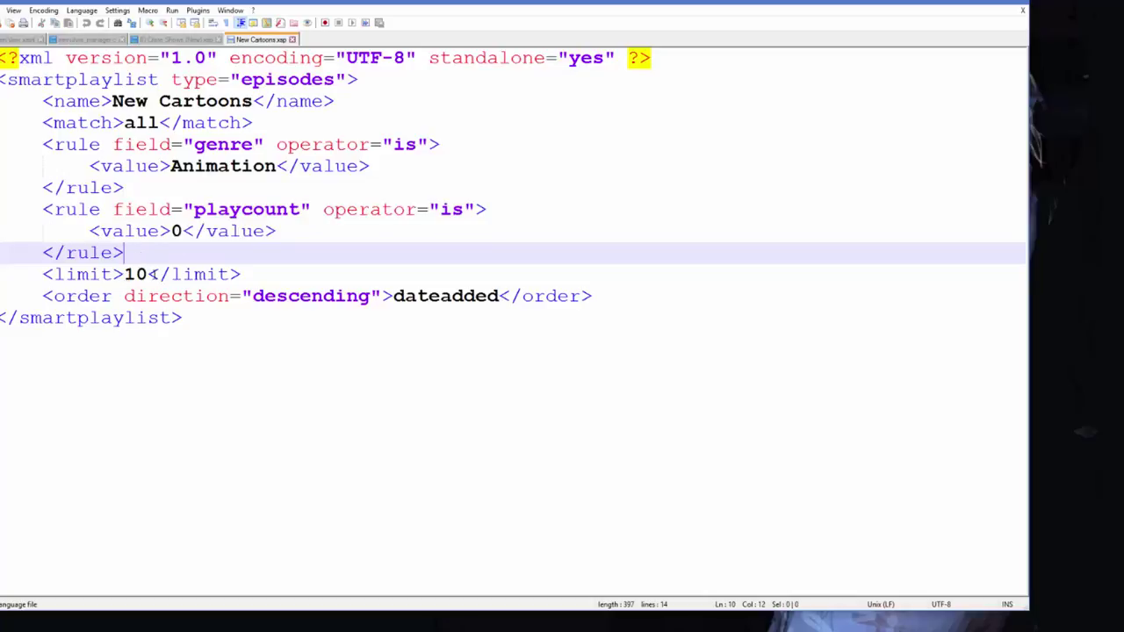
{"action": "left_click", "coordinate": [151, 274]}
{"action": "left_click_drag", "start_coordinate": [150, 274], "coordinate": [124, 274]}
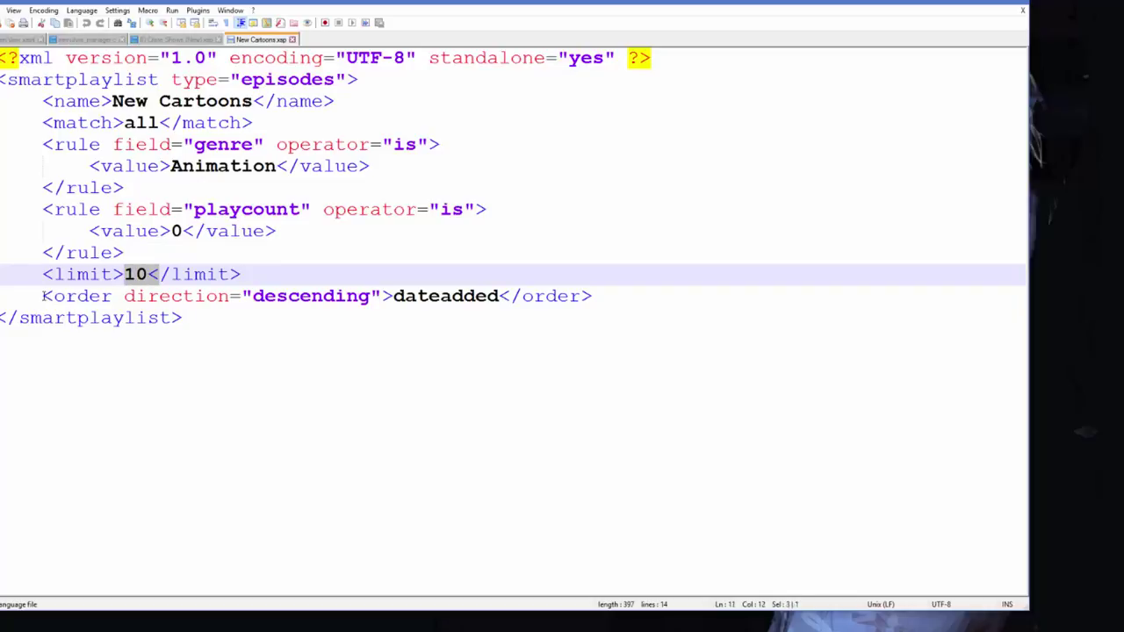
{"action": "left_click_drag", "start_coordinate": [44, 296], "coordinate": [600, 296]}
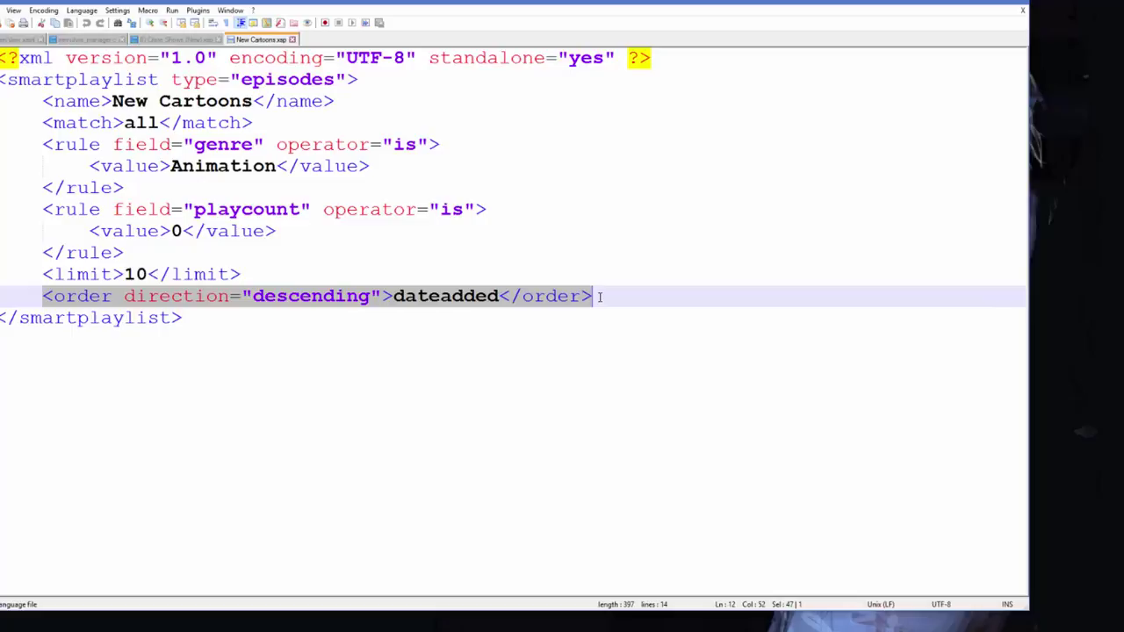
{"action": "left_click", "coordinate": [357, 239]}
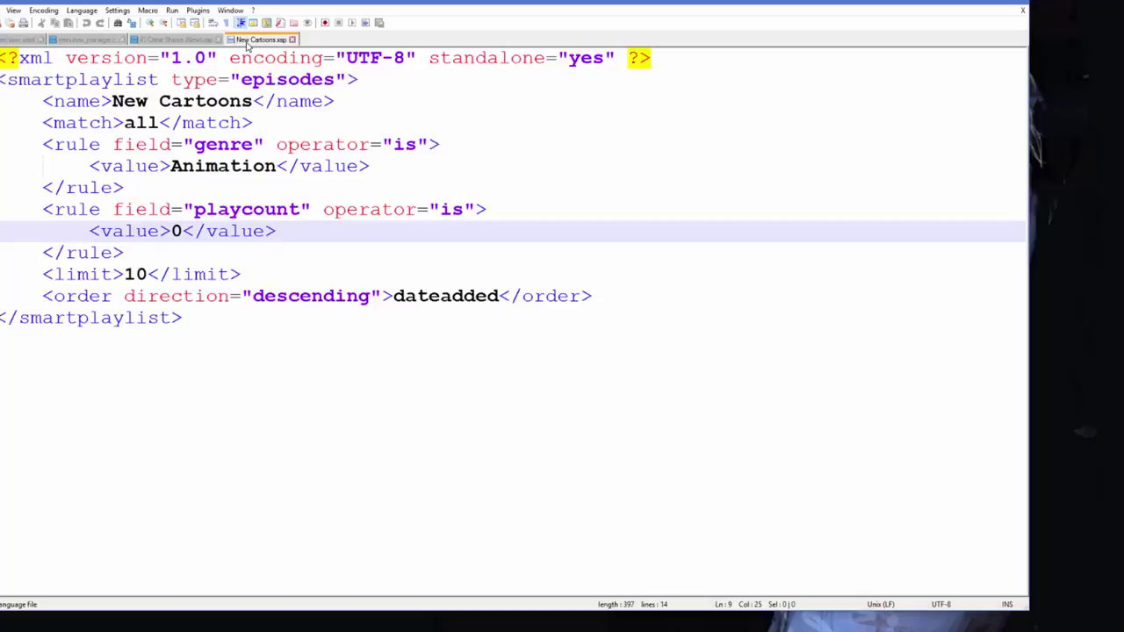
{"action": "left_click", "coordinate": [292, 39]}
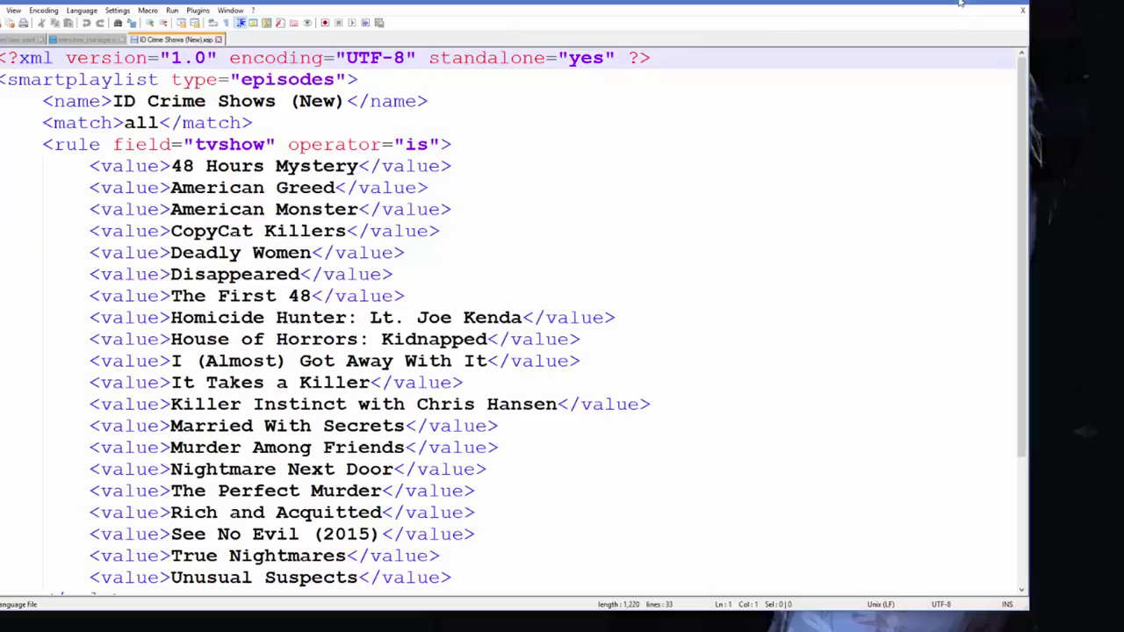
{"action": "left_click", "coordinate": [1022, 10]}
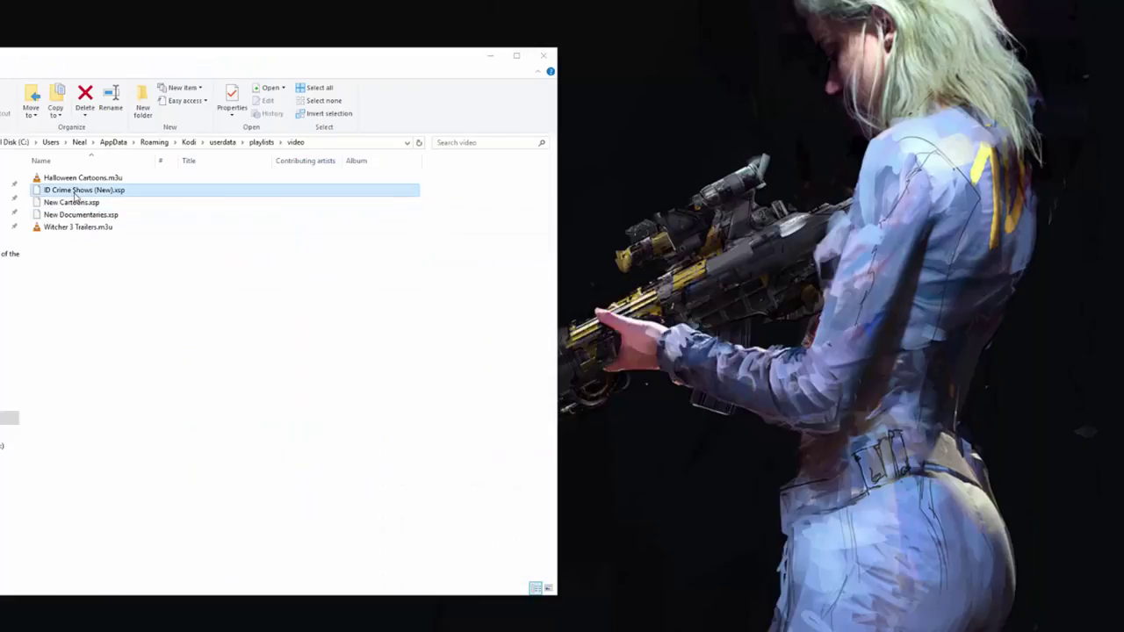
- Edit ID Crime Shows (New).xsp with Notepad++ and lengthen the window to show the whole file
{"action": "left_click", "coordinate": [78, 192]}
{"action": "right_click", "coordinate": [78, 191]}
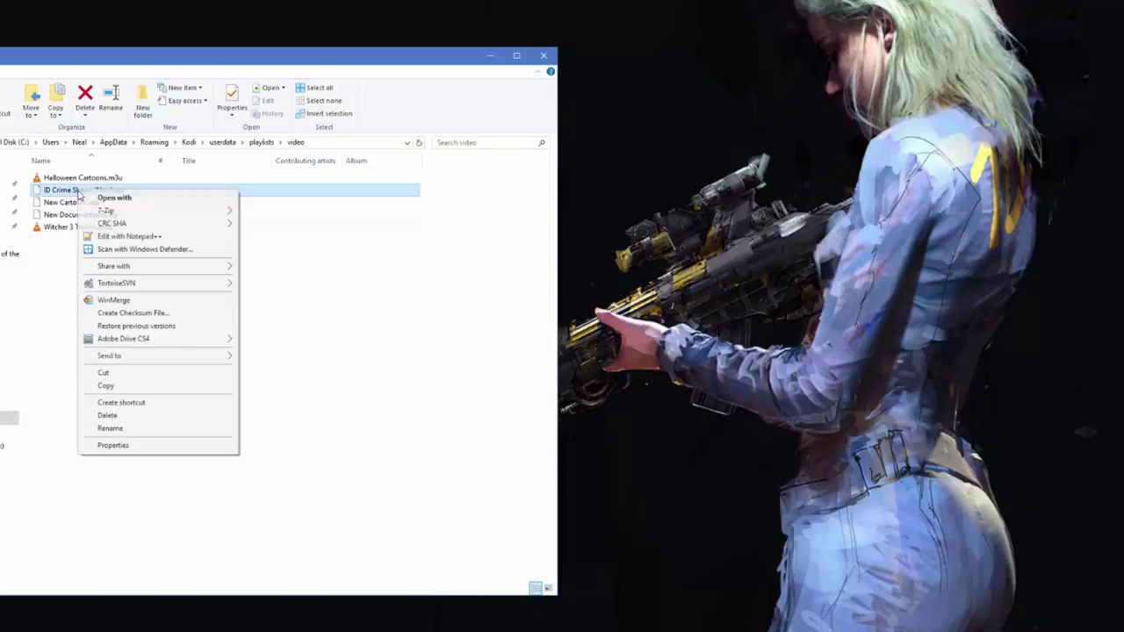
{"action": "left_click", "coordinate": [109, 237]}
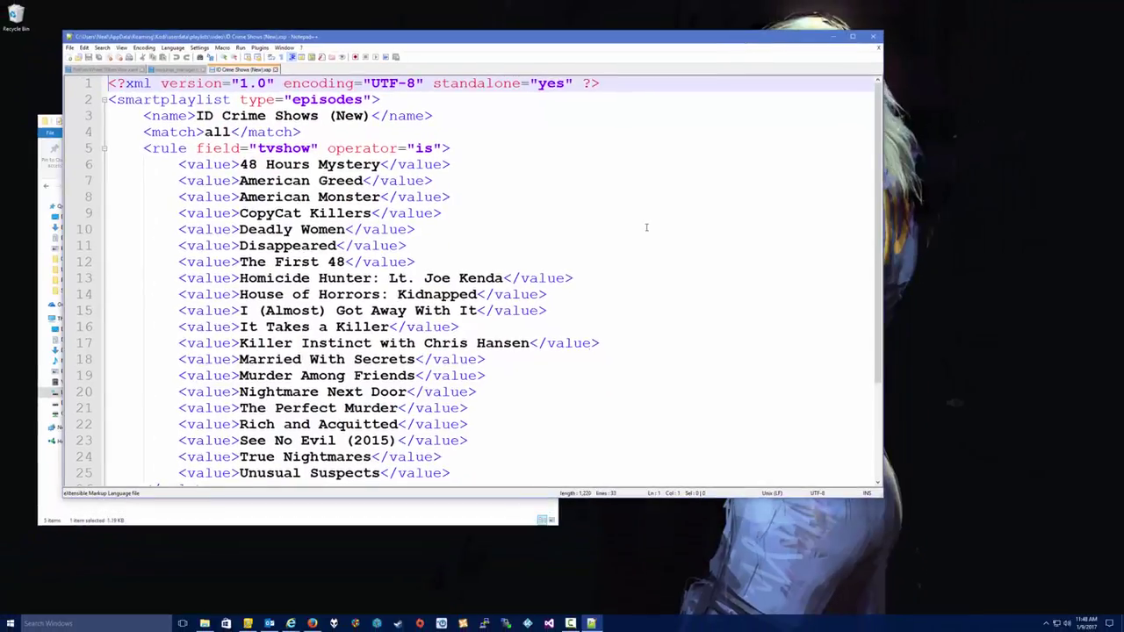
{"action": "left_click_drag", "start_coordinate": [582, 498], "coordinate": [582, 613]}
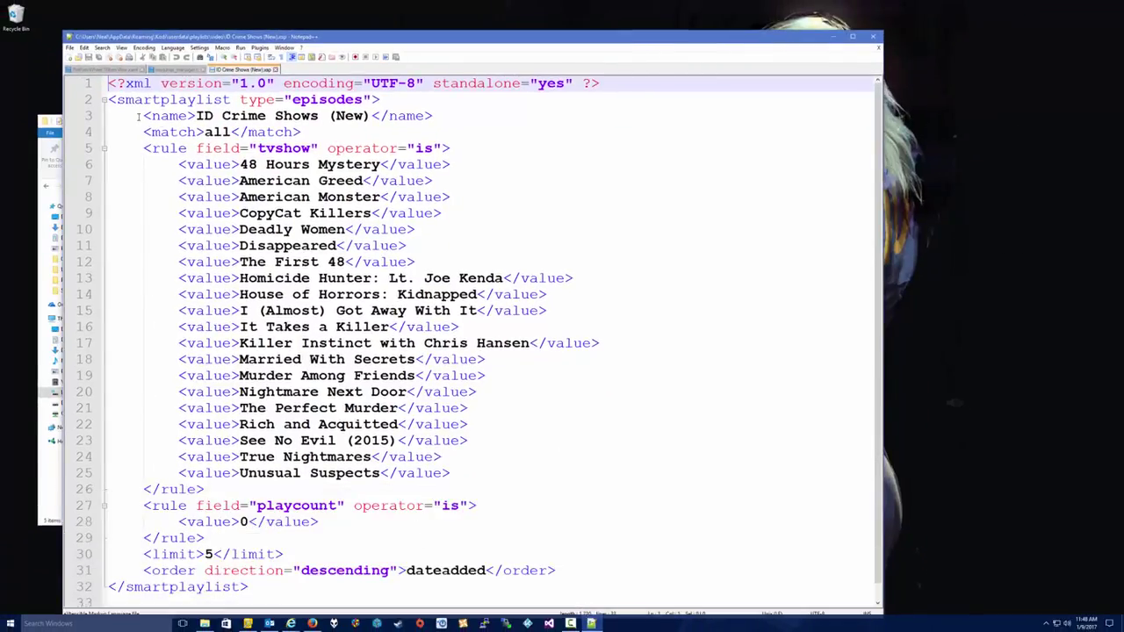
- Highlight the playlist name, match value 'all', the tvshow rule field and show names on lines 6–25
{"action": "left_click_drag", "start_coordinate": [195, 116], "coordinate": [370, 116]}
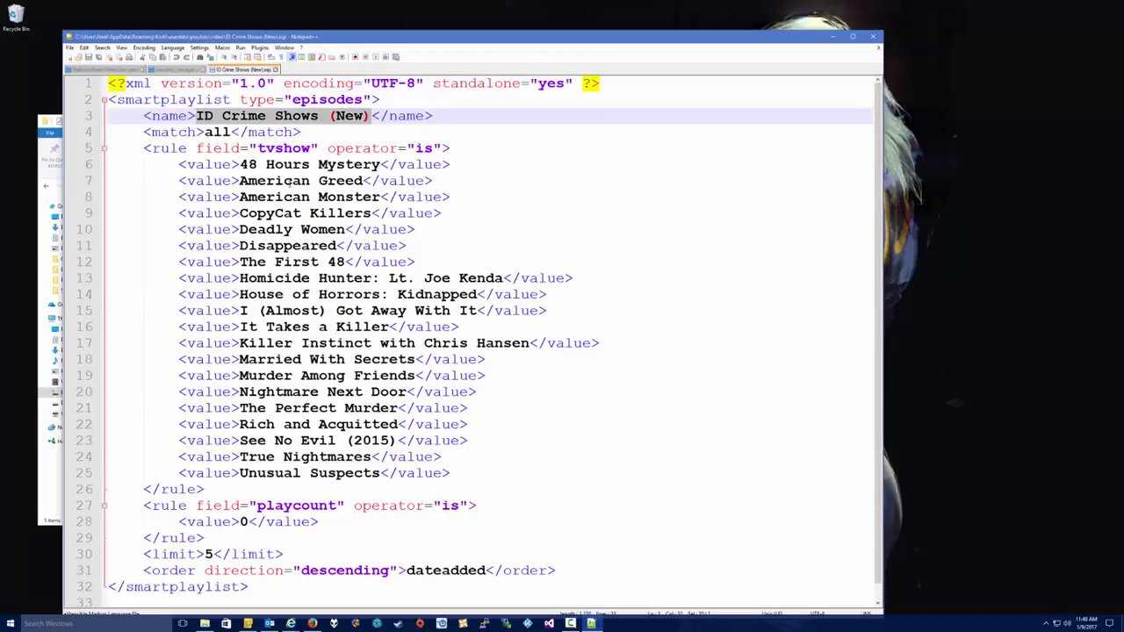
{"action": "double_click", "coordinate": [217, 132]}
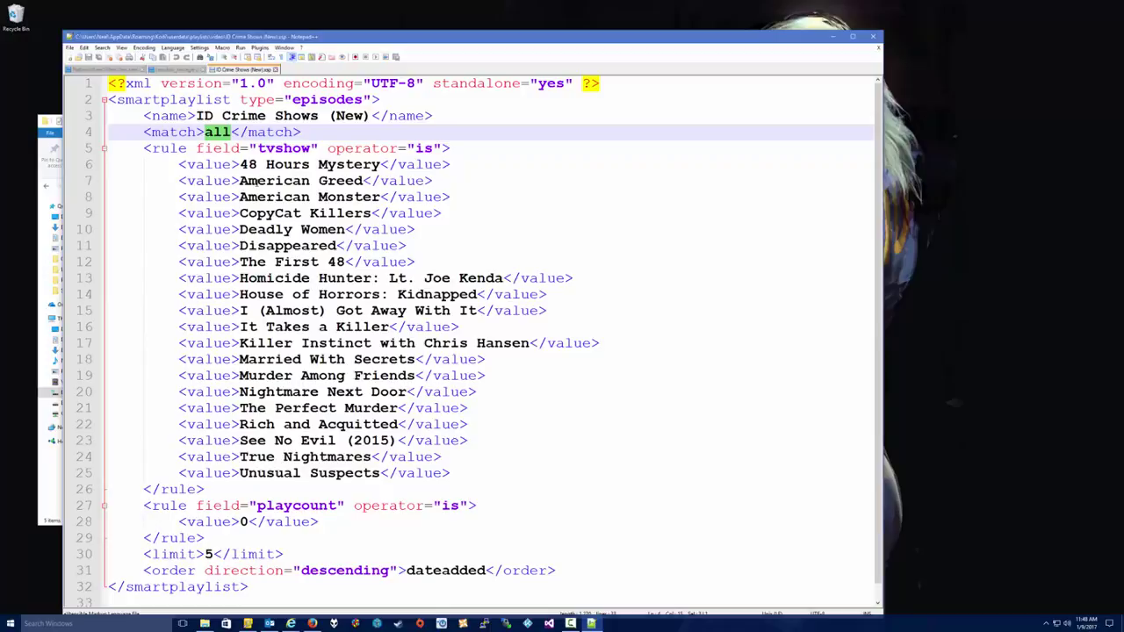
{"action": "left_click", "coordinate": [145, 148]}
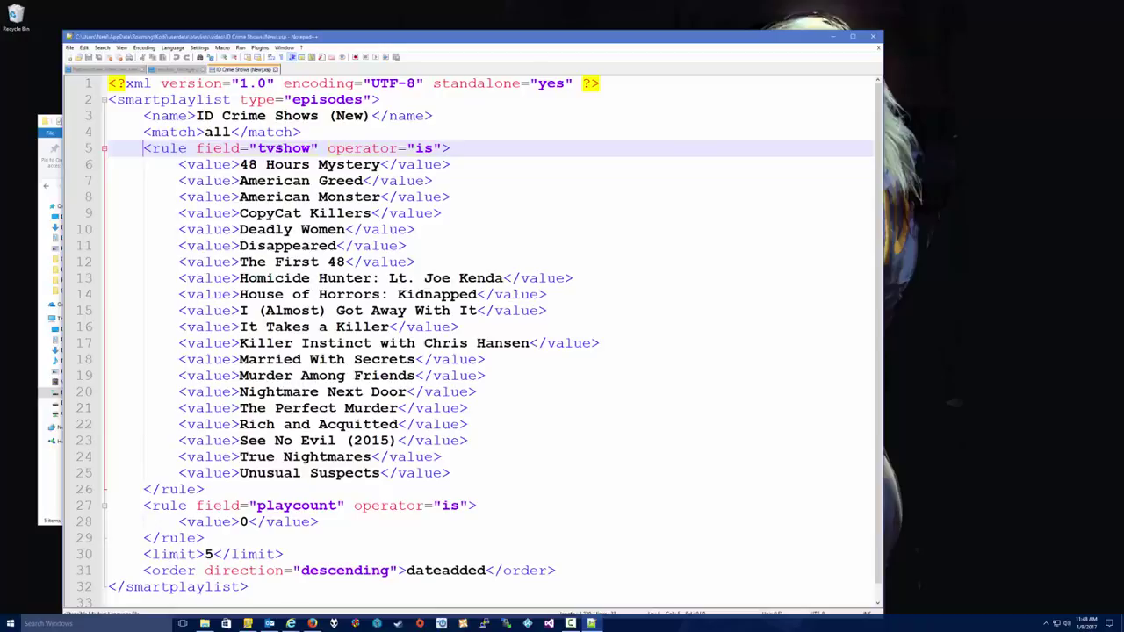
{"action": "double_click", "coordinate": [282, 149]}
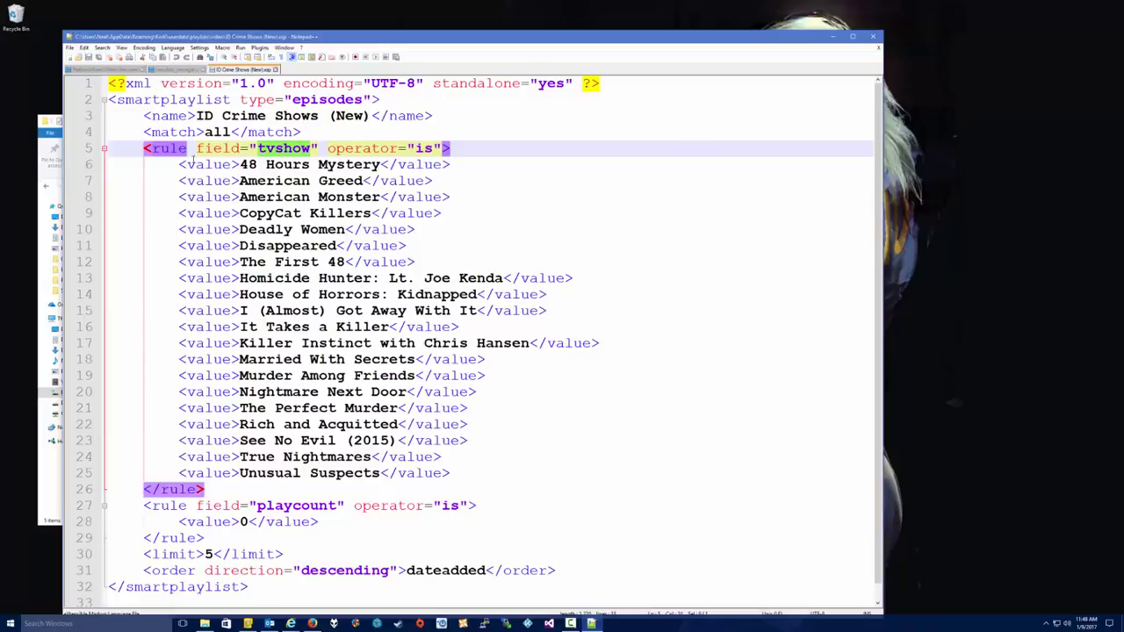
{"action": "left_click_drag", "start_coordinate": [180, 164], "coordinate": [456, 473]}
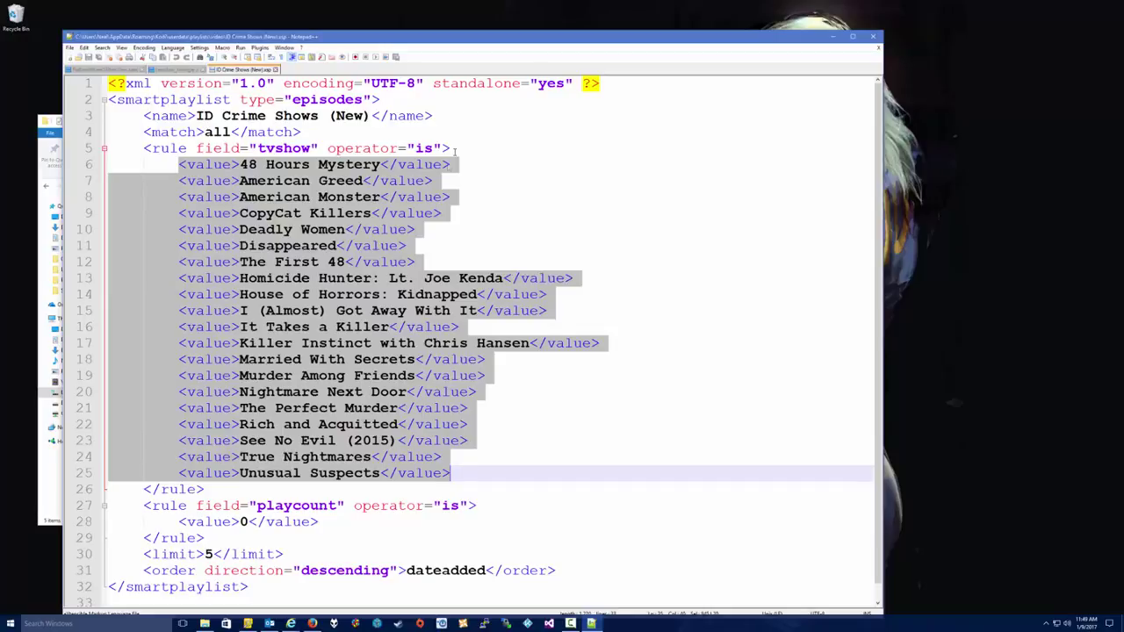
{"action": "left_click", "coordinate": [250, 214]}
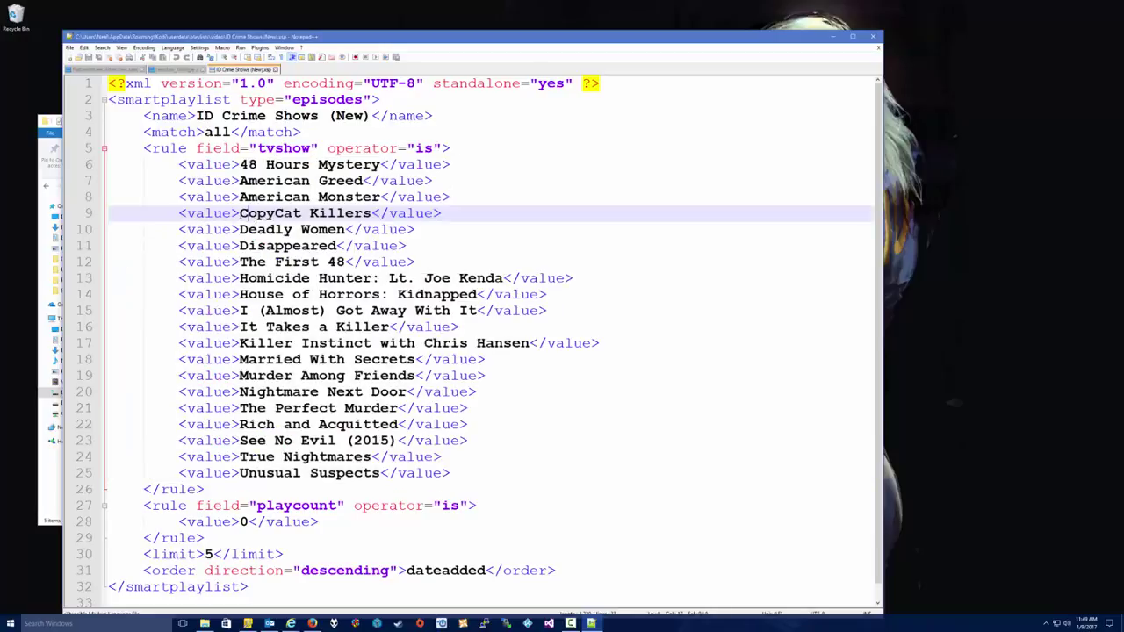
{"action": "left_click_drag", "start_coordinate": [239, 213], "coordinate": [381, 213]}
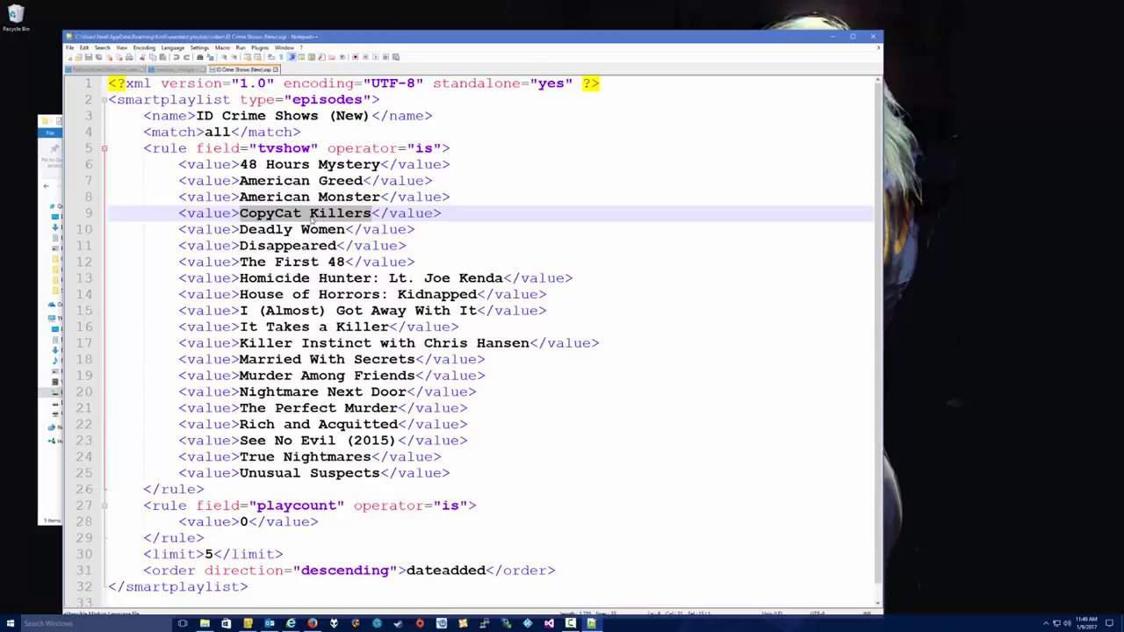
{"action": "left_click_drag", "start_coordinate": [241, 326], "coordinate": [389, 327]}
{"action": "left_click", "coordinate": [256, 344]}
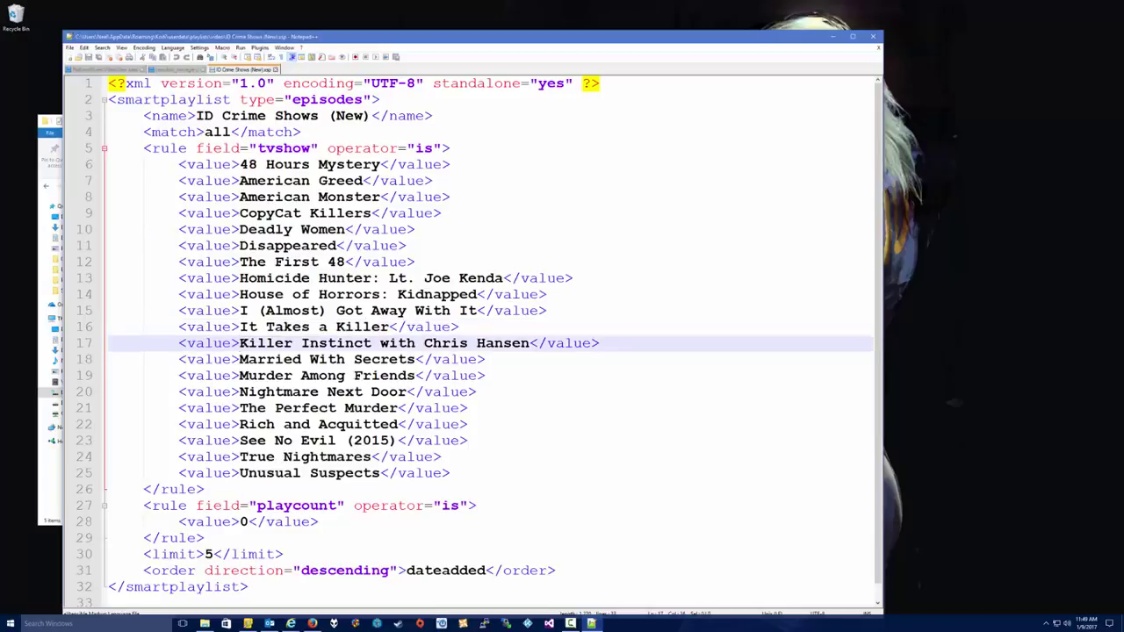
{"action": "left_click_drag", "start_coordinate": [239, 425], "coordinate": [401, 424]}
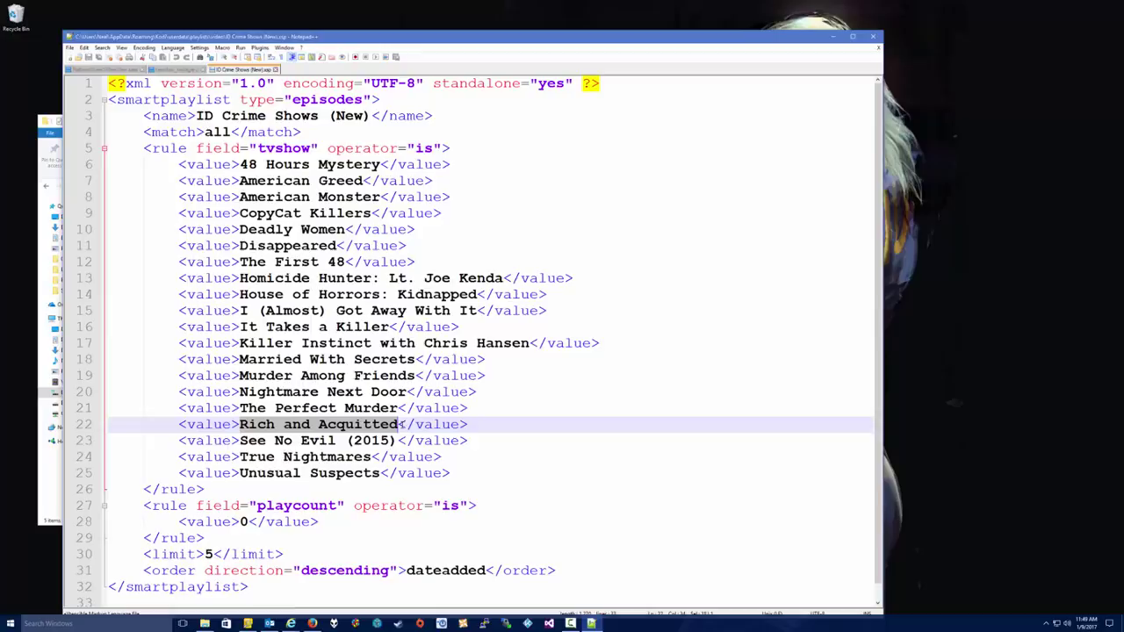
{"action": "left_click", "coordinate": [145, 148]}
{"action": "left_click_drag", "start_coordinate": [180, 165], "coordinate": [457, 471]}
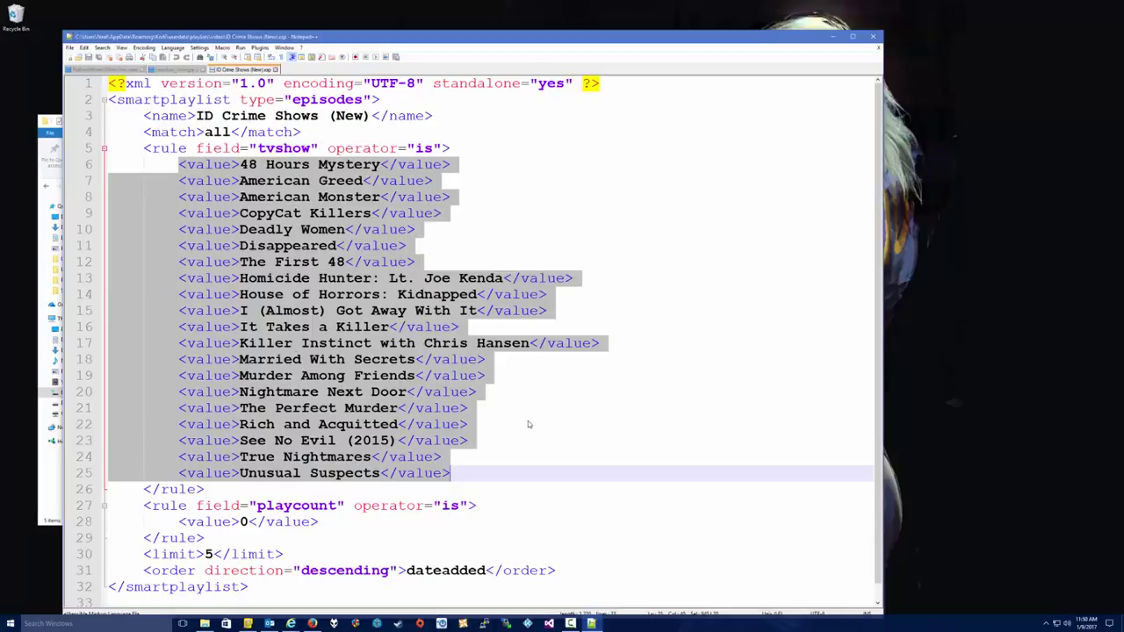
- Highlight the unwatched playcount rule, limit 5, descending dateadded order and the show values
{"action": "scroll", "coordinate": [527, 424], "scroll_direction": "down", "scroll_amount": 1}
{"action": "left_click_drag", "start_coordinate": [144, 489], "coordinate": [250, 517]}
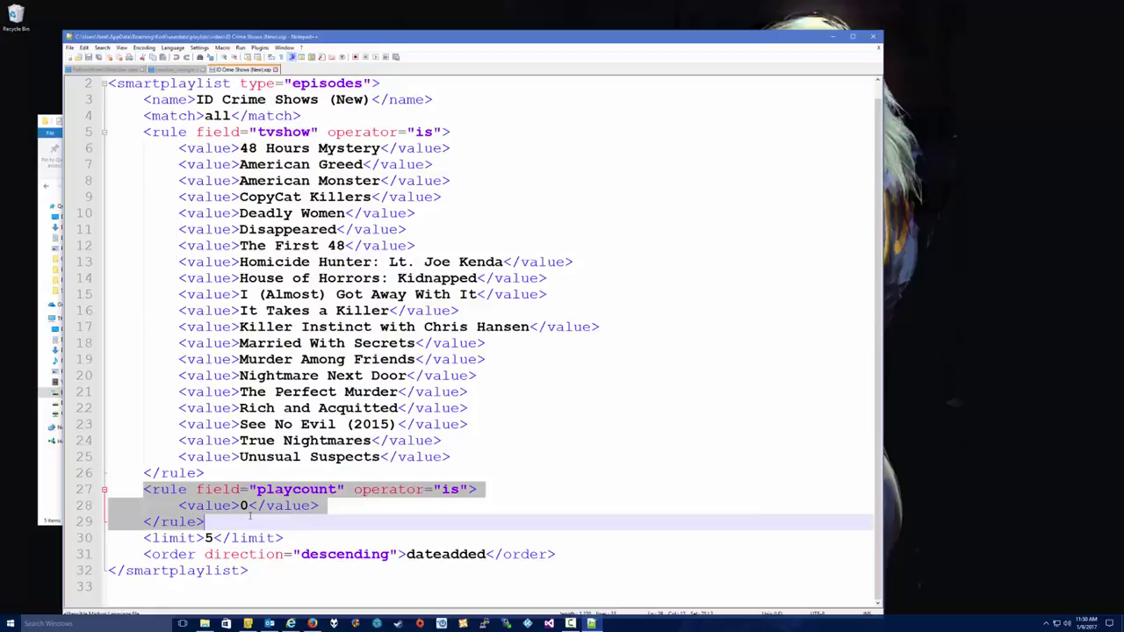
{"action": "double_click", "coordinate": [208, 537]}
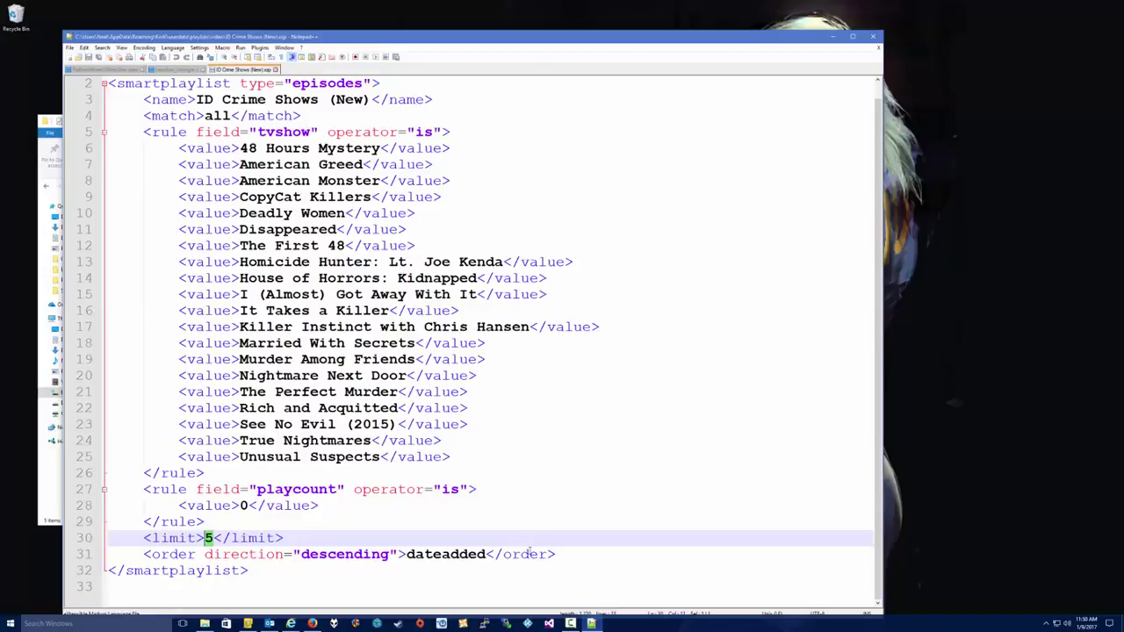
{"action": "left_click", "coordinate": [567, 553]}
{"action": "left_click_drag", "start_coordinate": [557, 554], "coordinate": [143, 554]}
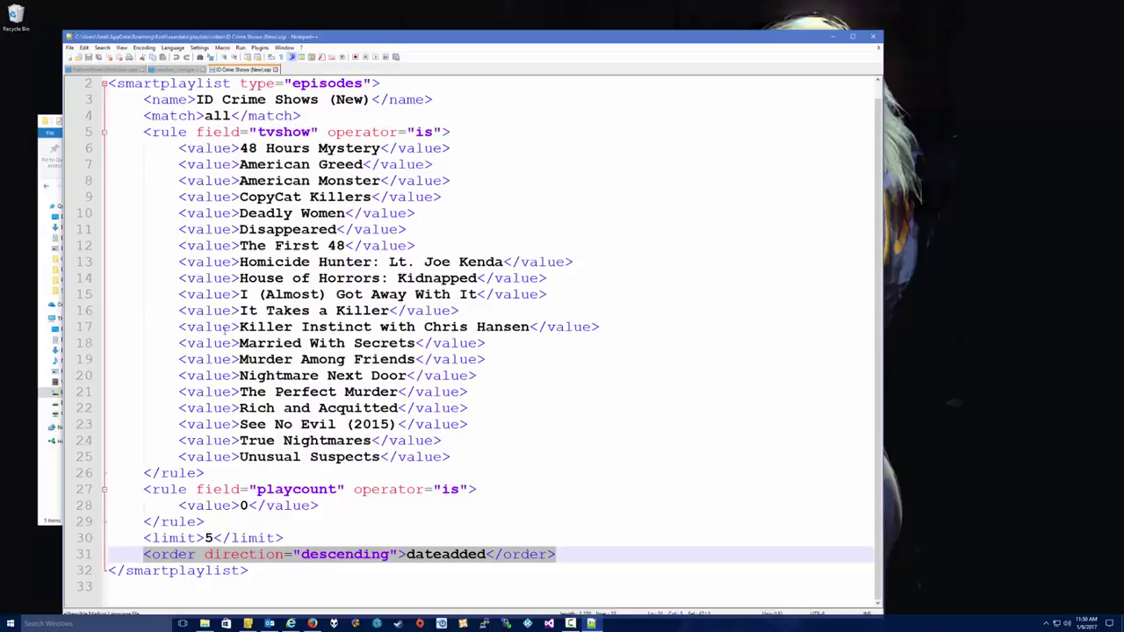
{"action": "left_click_drag", "start_coordinate": [172, 147], "coordinate": [469, 454]}
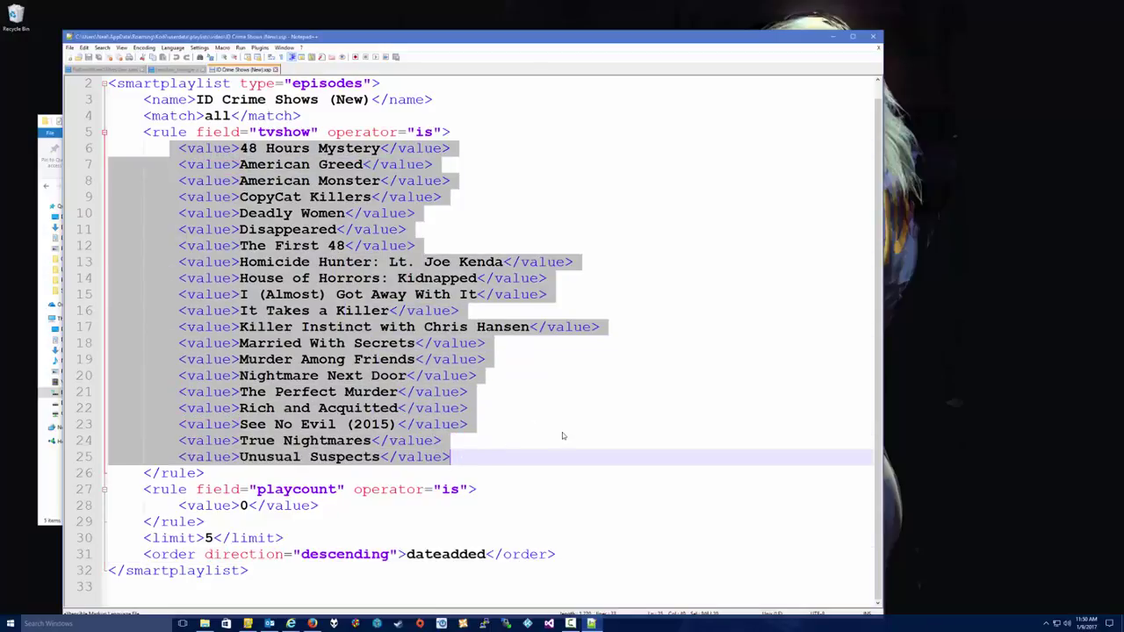
- Clear the selection and minimize Notepad++ to reveal the playlists folder
{"action": "scroll", "coordinate": [562, 432], "scroll_direction": "up", "scroll_amount": 1}
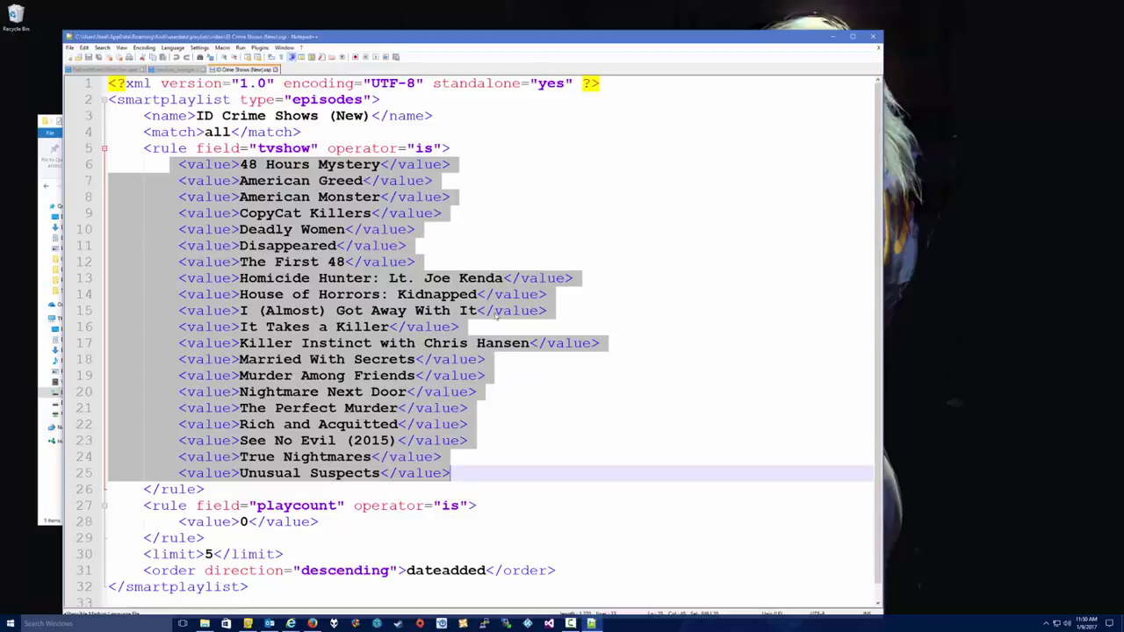
{"action": "left_click", "coordinate": [330, 130]}
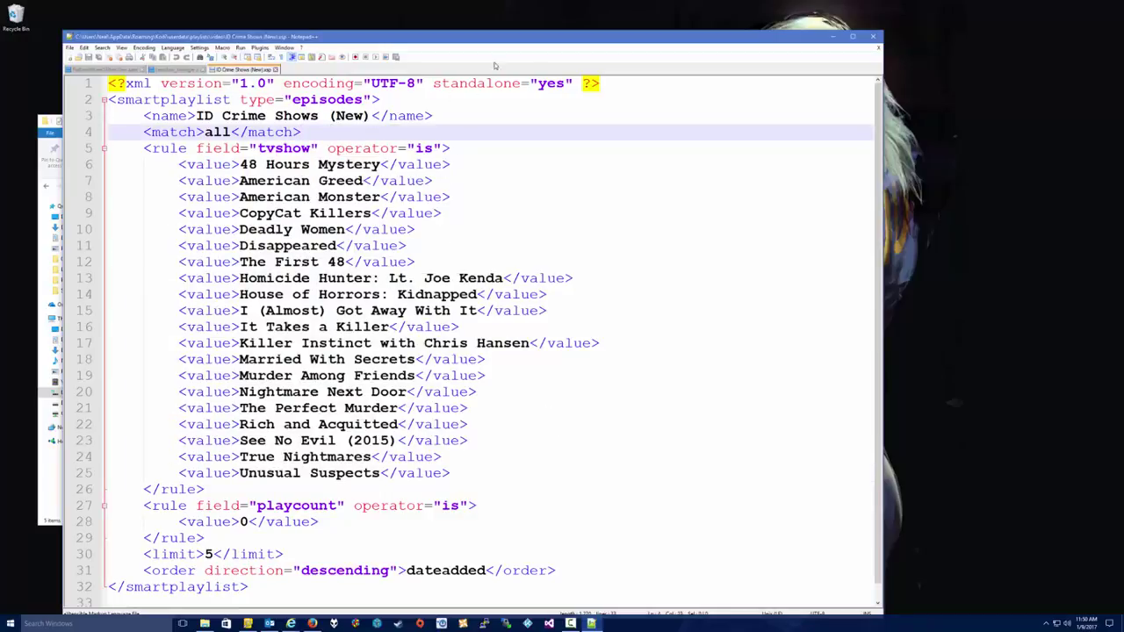
{"action": "left_click", "coordinate": [833, 37]}
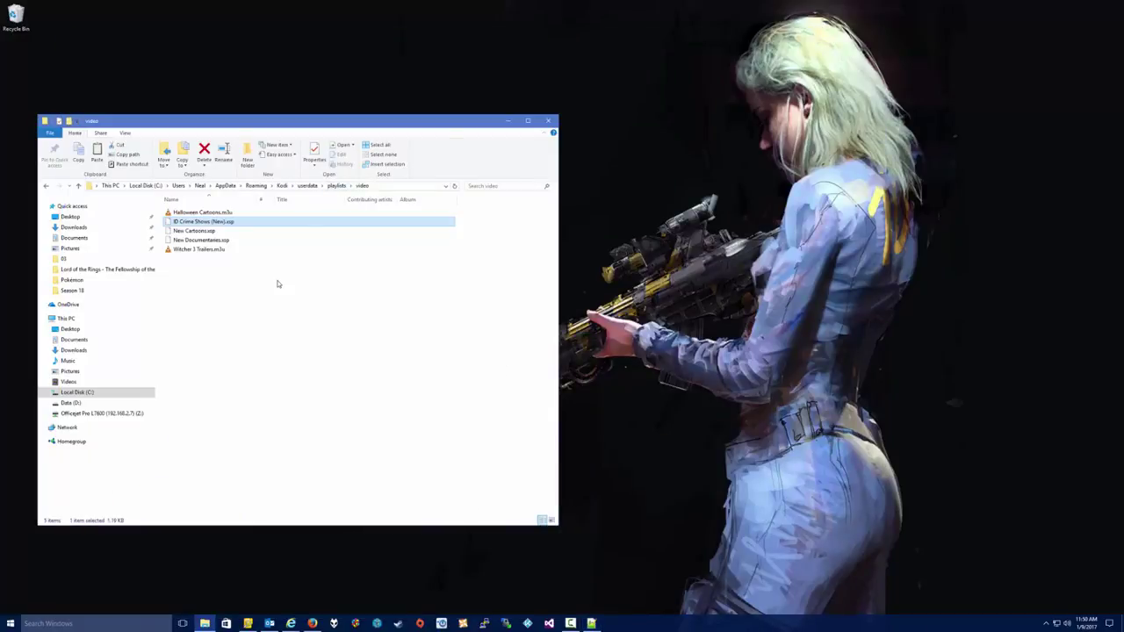
- Open New Documentaries.xsp in Notepad++ and nudge the window lower
{"action": "right_click", "coordinate": [206, 241]}
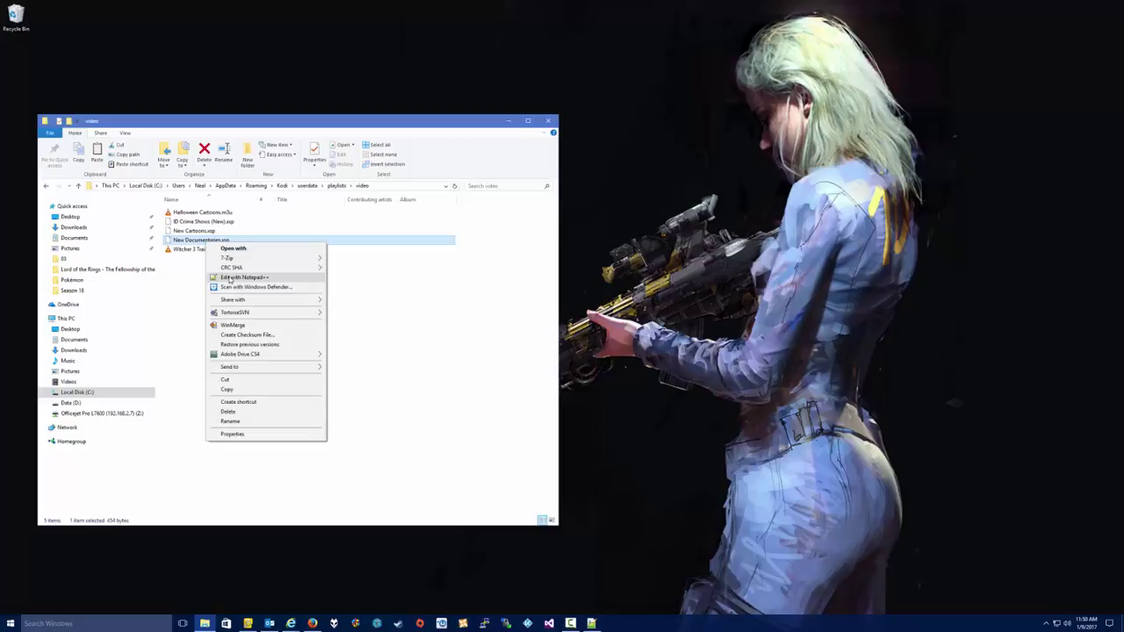
{"action": "left_click", "coordinate": [244, 276]}
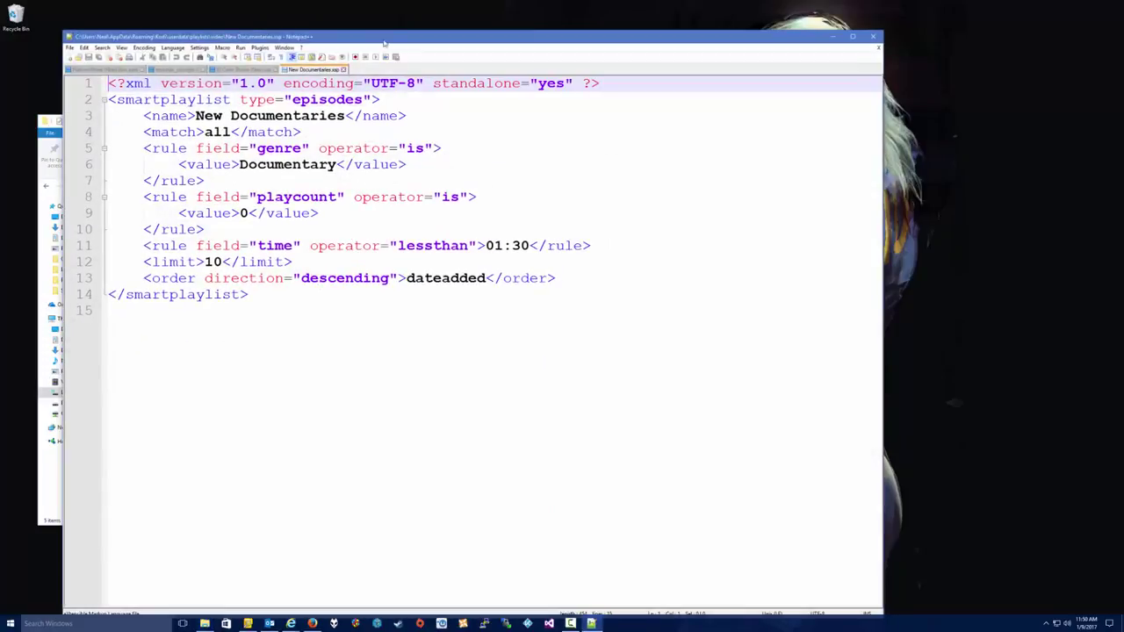
{"action": "mouse_move", "coordinate": [395, 39]}
{"action": "left_mouse_down"}
{"action": "mouse_move", "coordinate": [400, 72]}
{"action": "mouse_move", "coordinate": [398, 41]}
{"action": "left_mouse_up"}
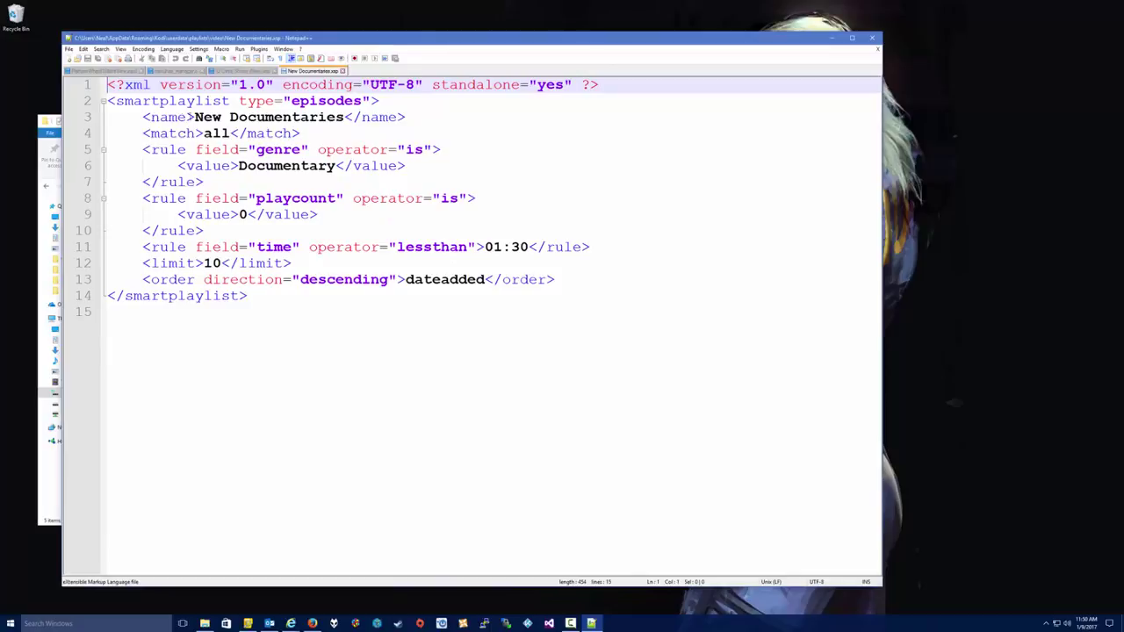
- Highlight the name, match 'all', genre Documentary, playcount 0 and time-under-01:30 rule
{"action": "left_click_drag", "start_coordinate": [194, 116], "coordinate": [347, 117]}
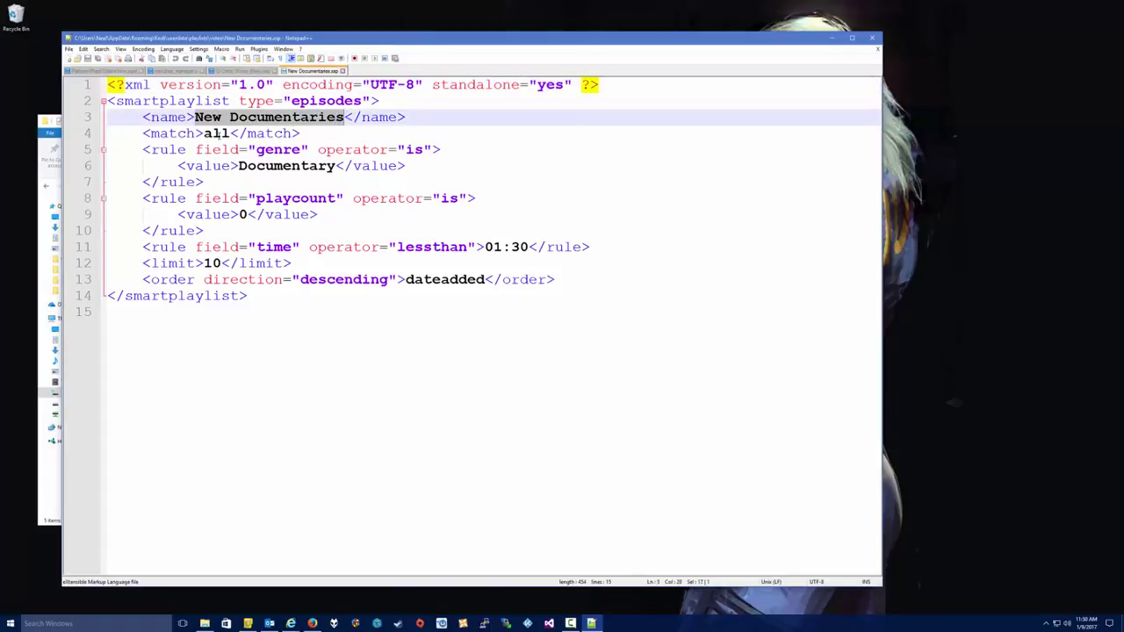
{"action": "double_click", "coordinate": [209, 133]}
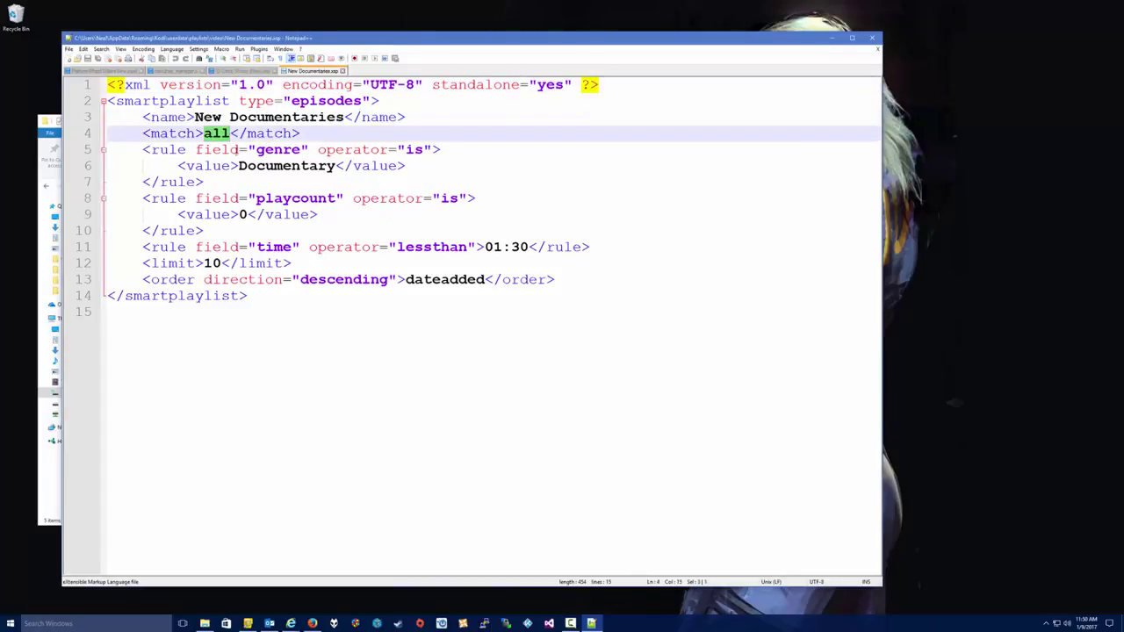
{"action": "left_click", "coordinate": [146, 151]}
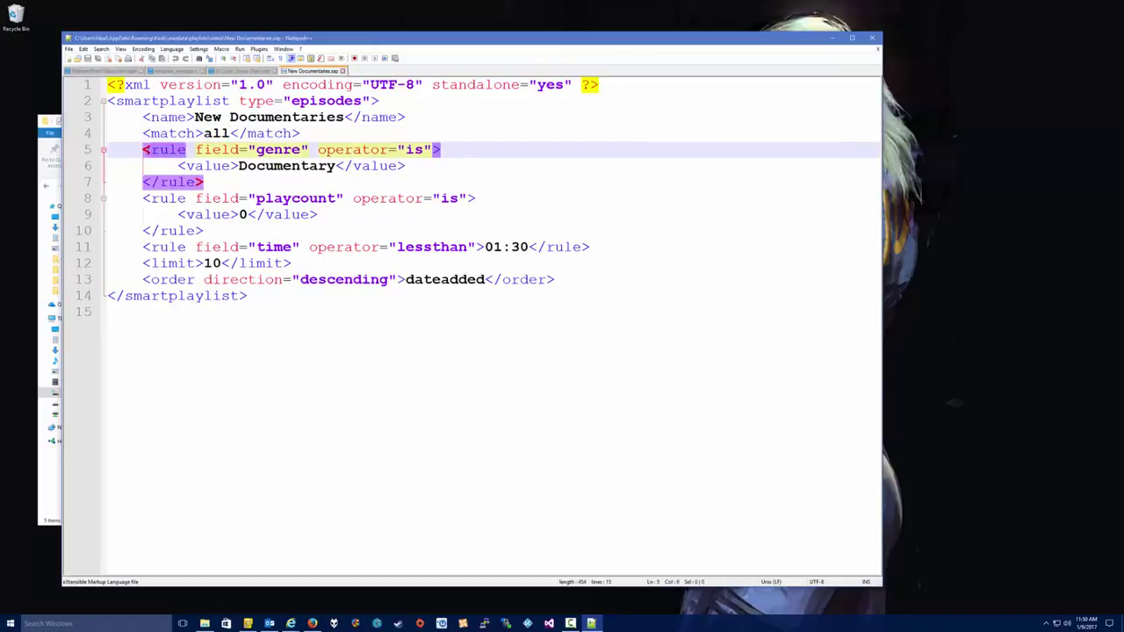
{"action": "double_click", "coordinate": [283, 150]}
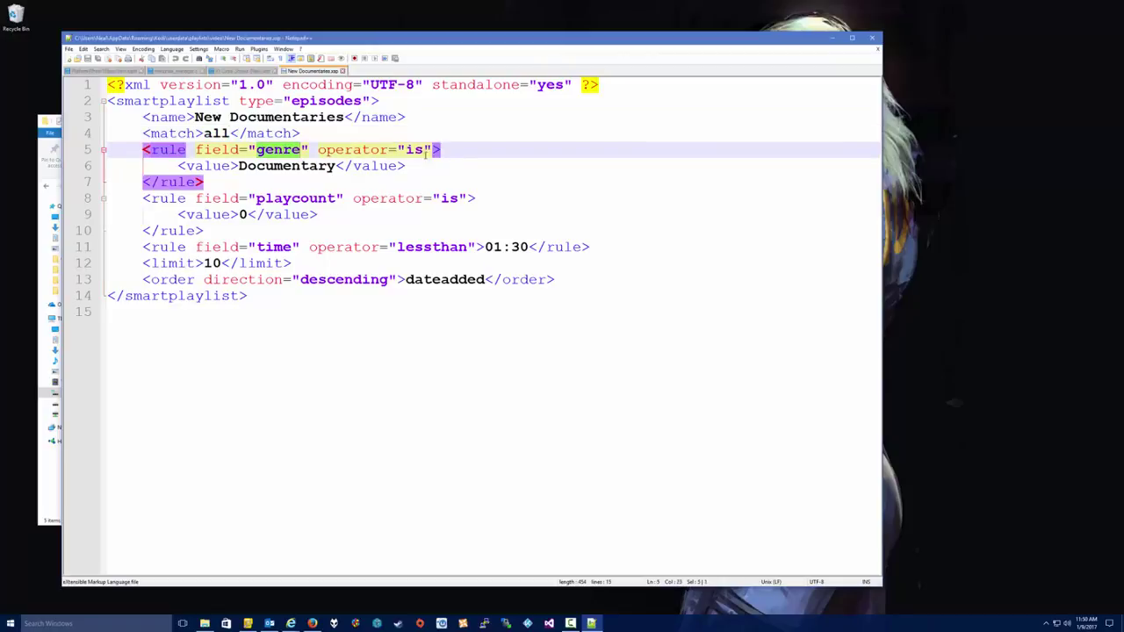
{"action": "double_click", "coordinate": [317, 167]}
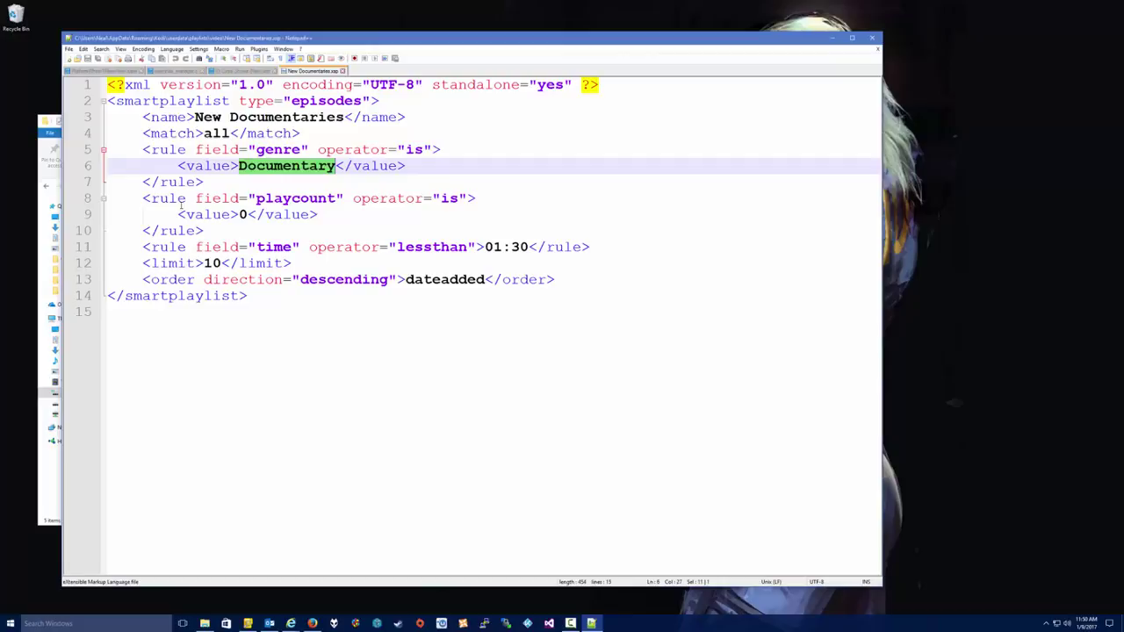
{"action": "double_click", "coordinate": [295, 198]}
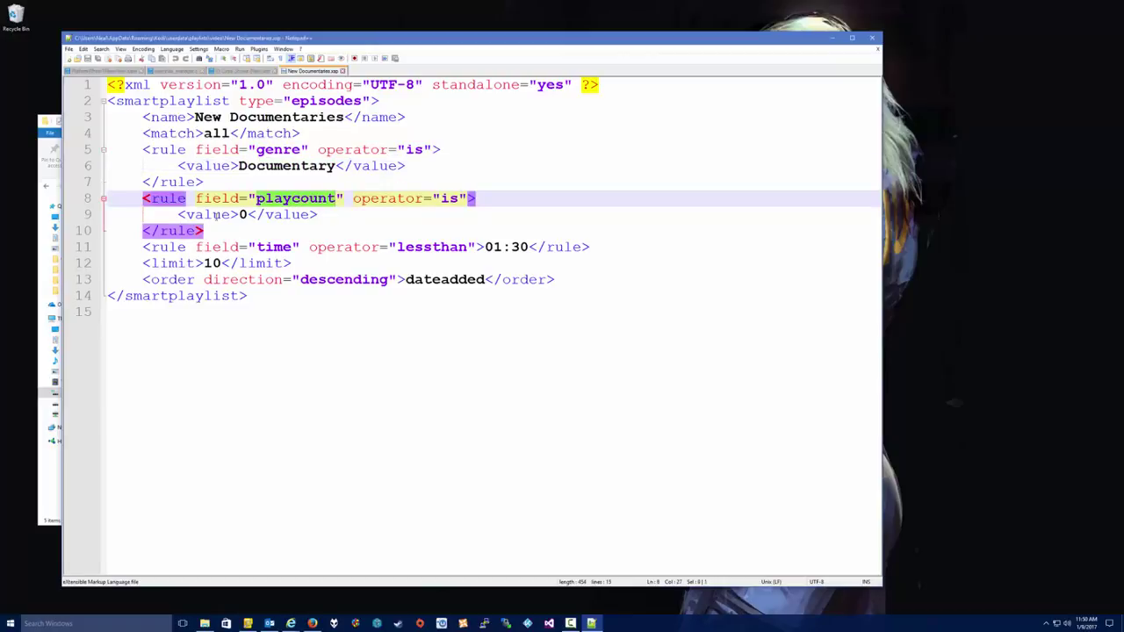
{"action": "left_click_drag", "start_coordinate": [249, 214], "coordinate": [239, 215]}
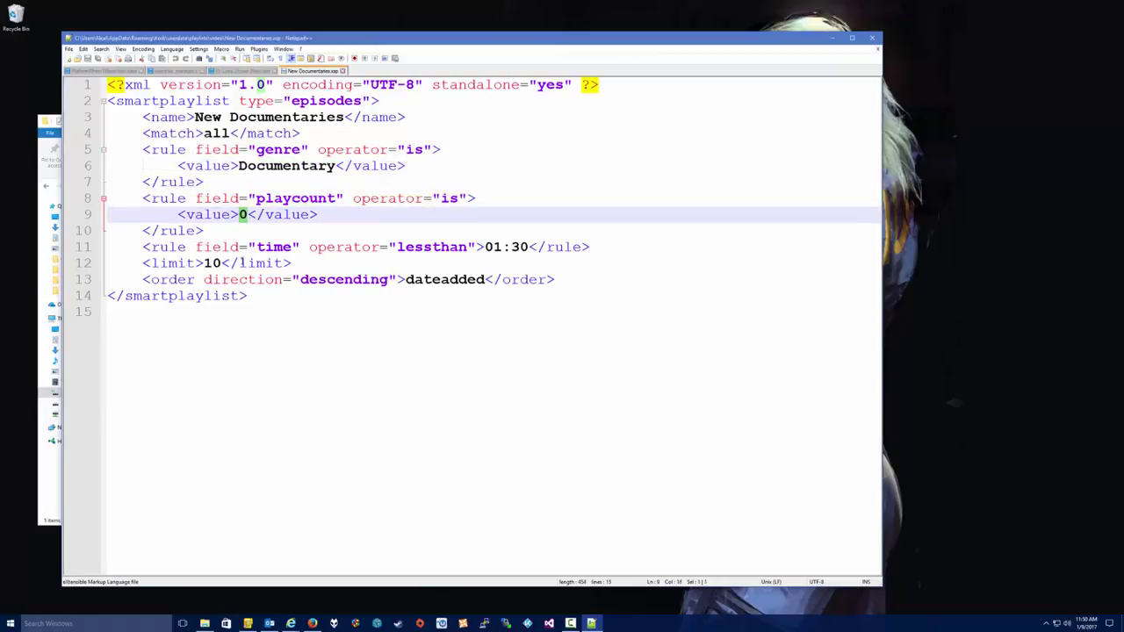
{"action": "left_click_drag", "start_coordinate": [142, 247], "coordinate": [595, 247]}
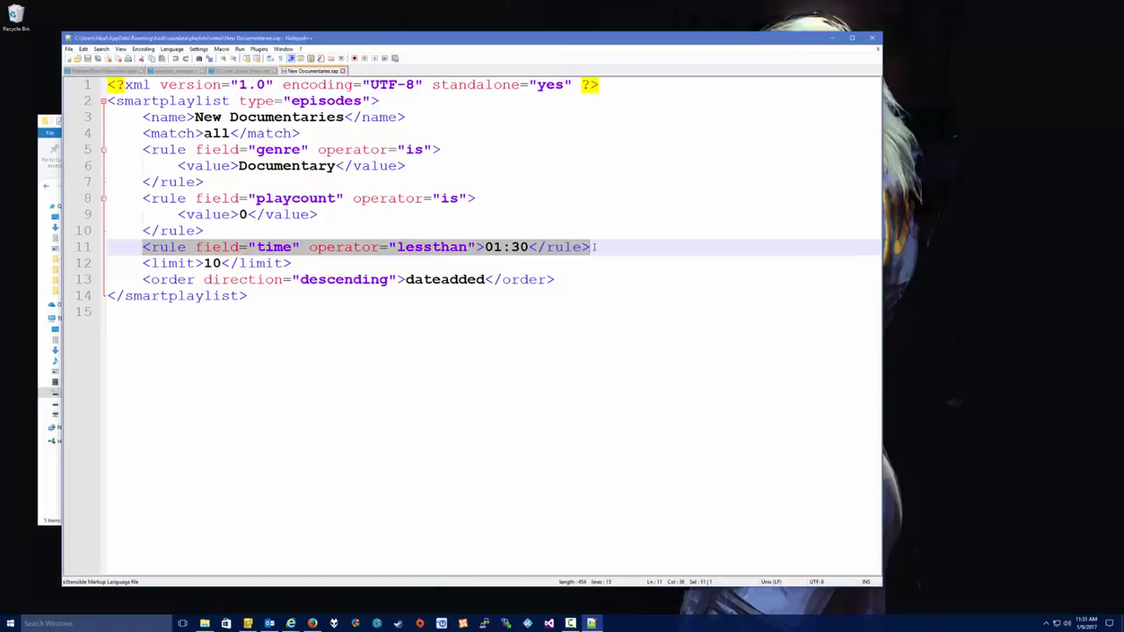
{"action": "left_click", "coordinate": [297, 263]}
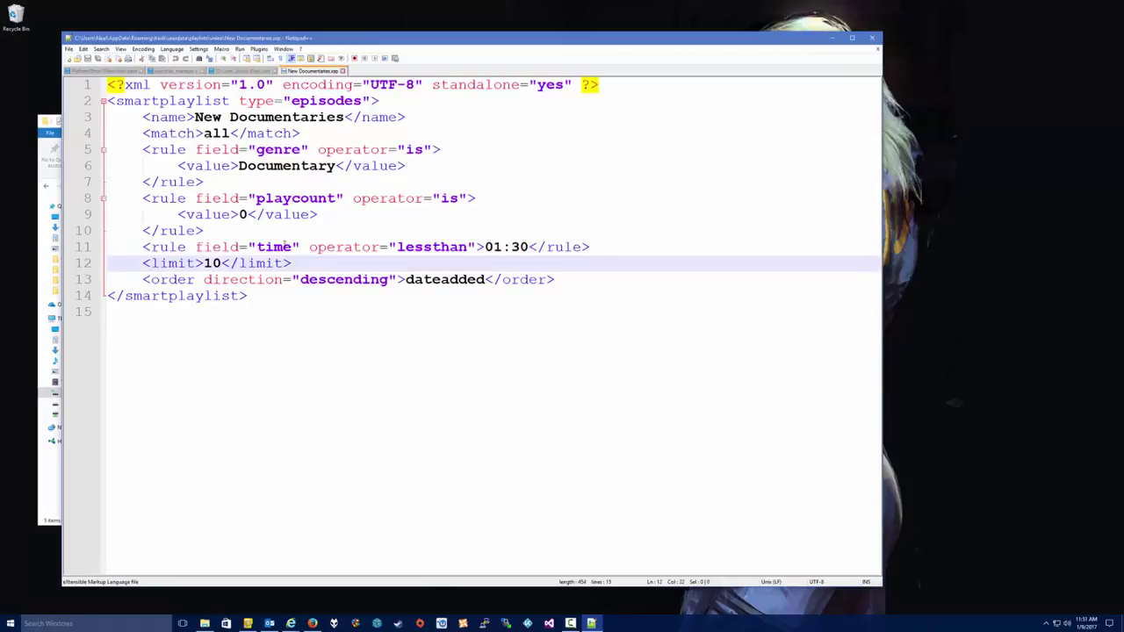
{"action": "left_click", "coordinate": [361, 247]}
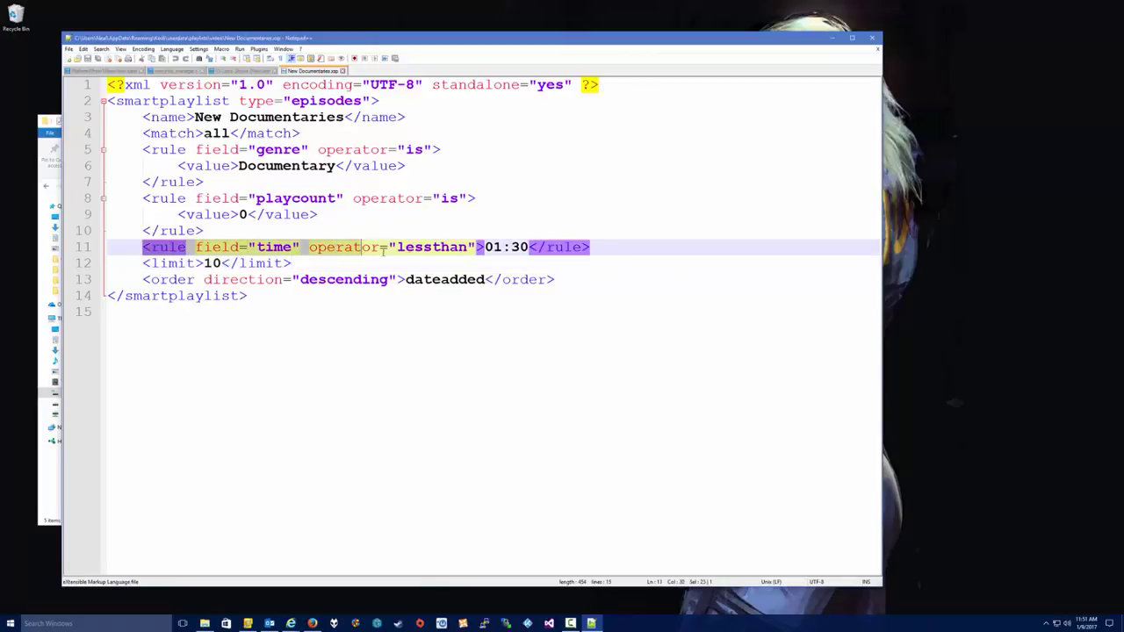
{"action": "left_click_drag", "start_coordinate": [143, 246], "coordinate": [594, 249]}
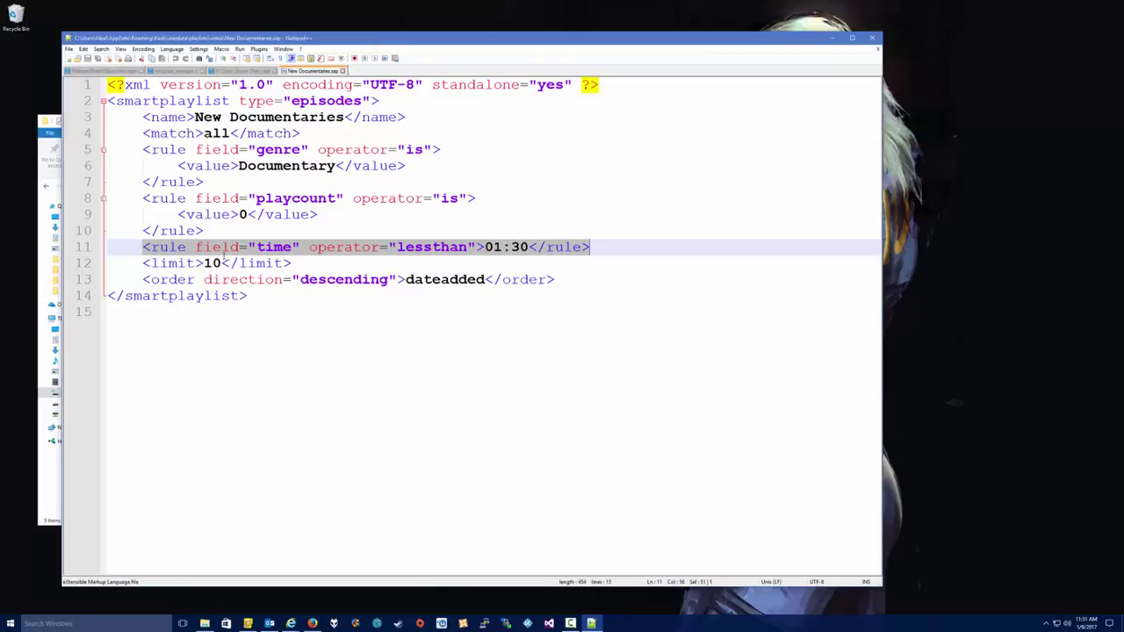
{"action": "left_click_drag", "start_coordinate": [221, 263], "coordinate": [204, 264]}
{"action": "left_click_drag", "start_coordinate": [142, 280], "coordinate": [565, 279]}
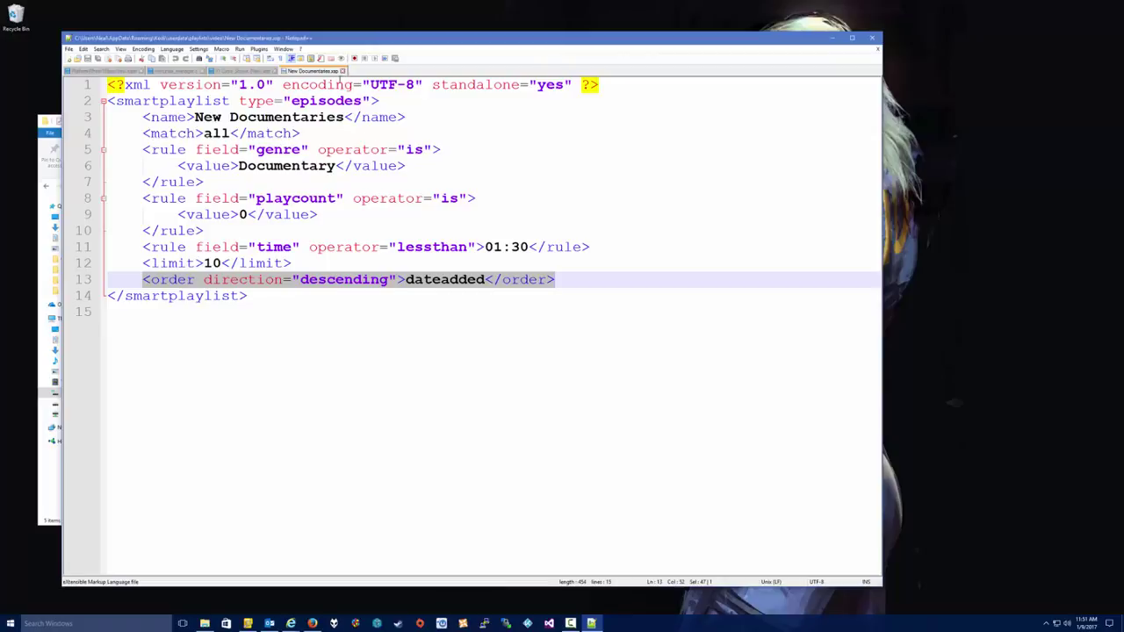
- Close the New Documentaries.xsp tab, then minimize Notepad++ and File Explorer
{"action": "left_click", "coordinate": [342, 71]}
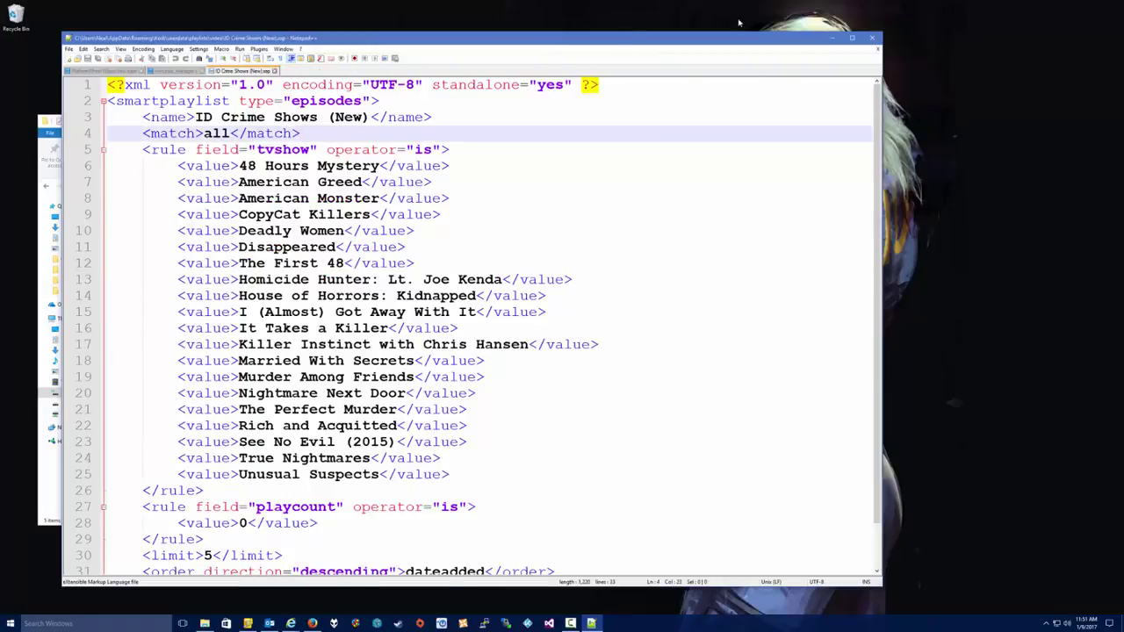
{"action": "left_click", "coordinate": [831, 38]}
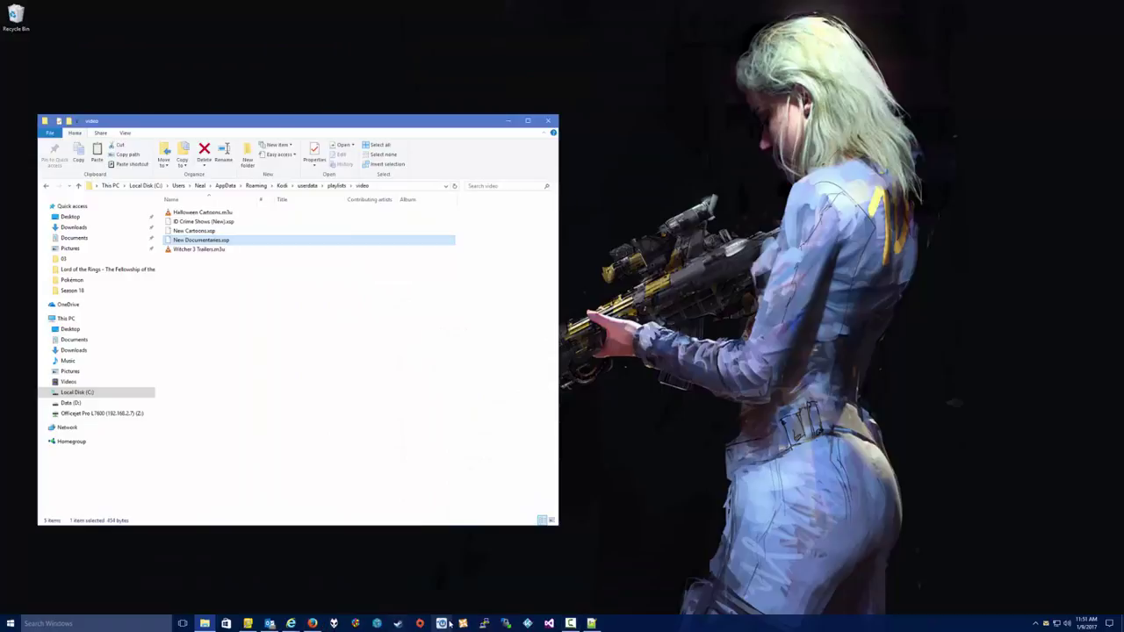
{"action": "left_click", "coordinate": [507, 120]}
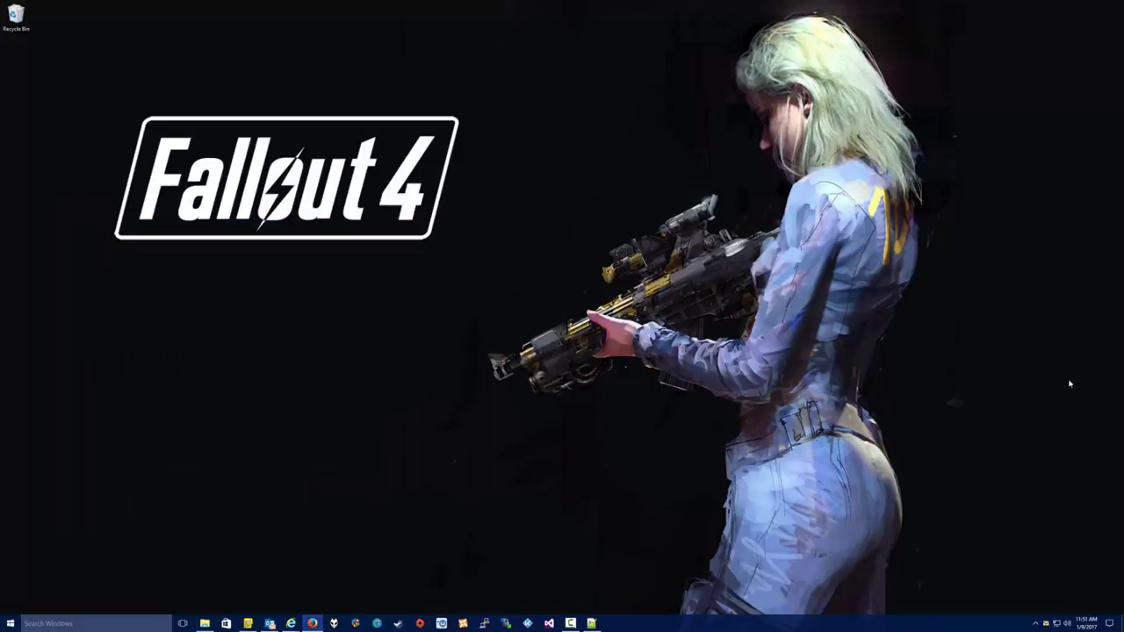